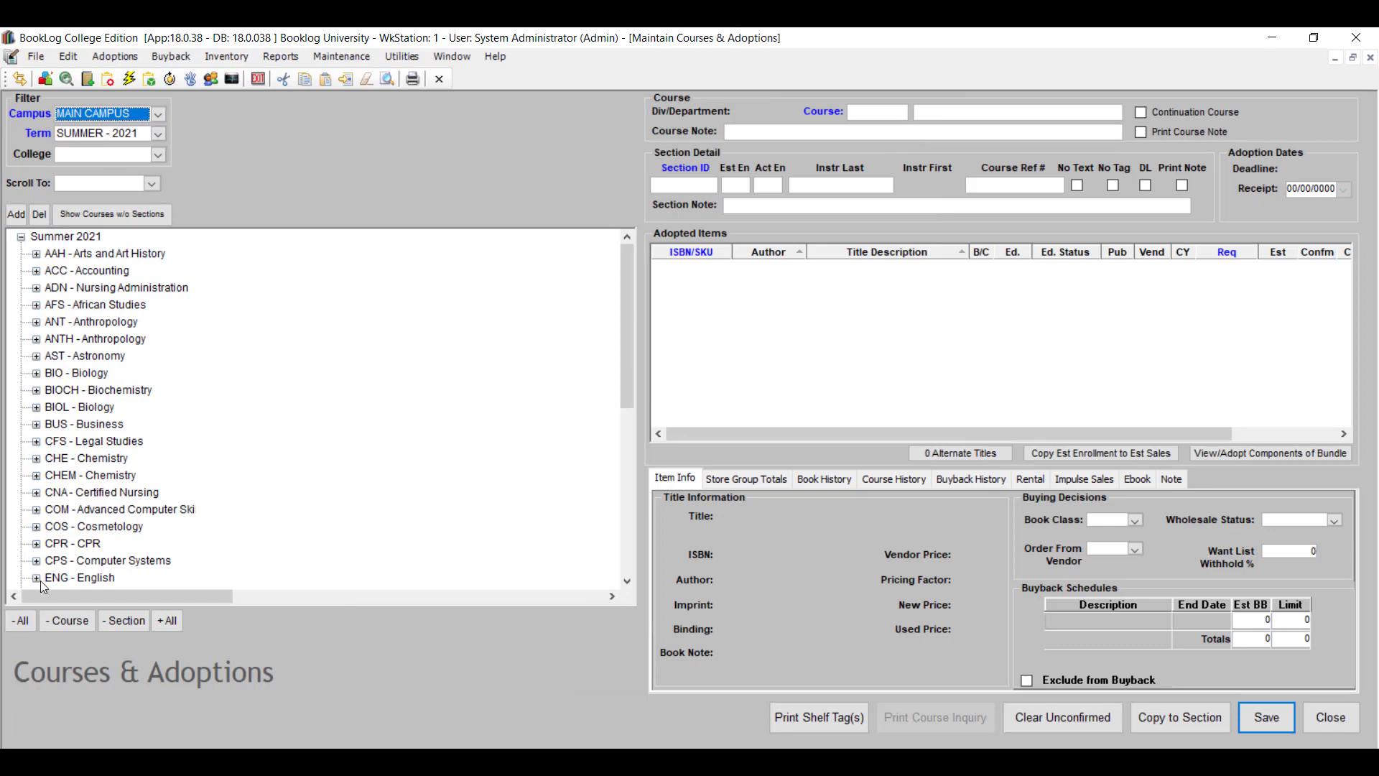
Step: Open the ALL section of course 230 - Intro African Ame Literature in the ENG - English department for Summer 2021
left_click(36, 578)
scroll(213, 544, "down", 2)
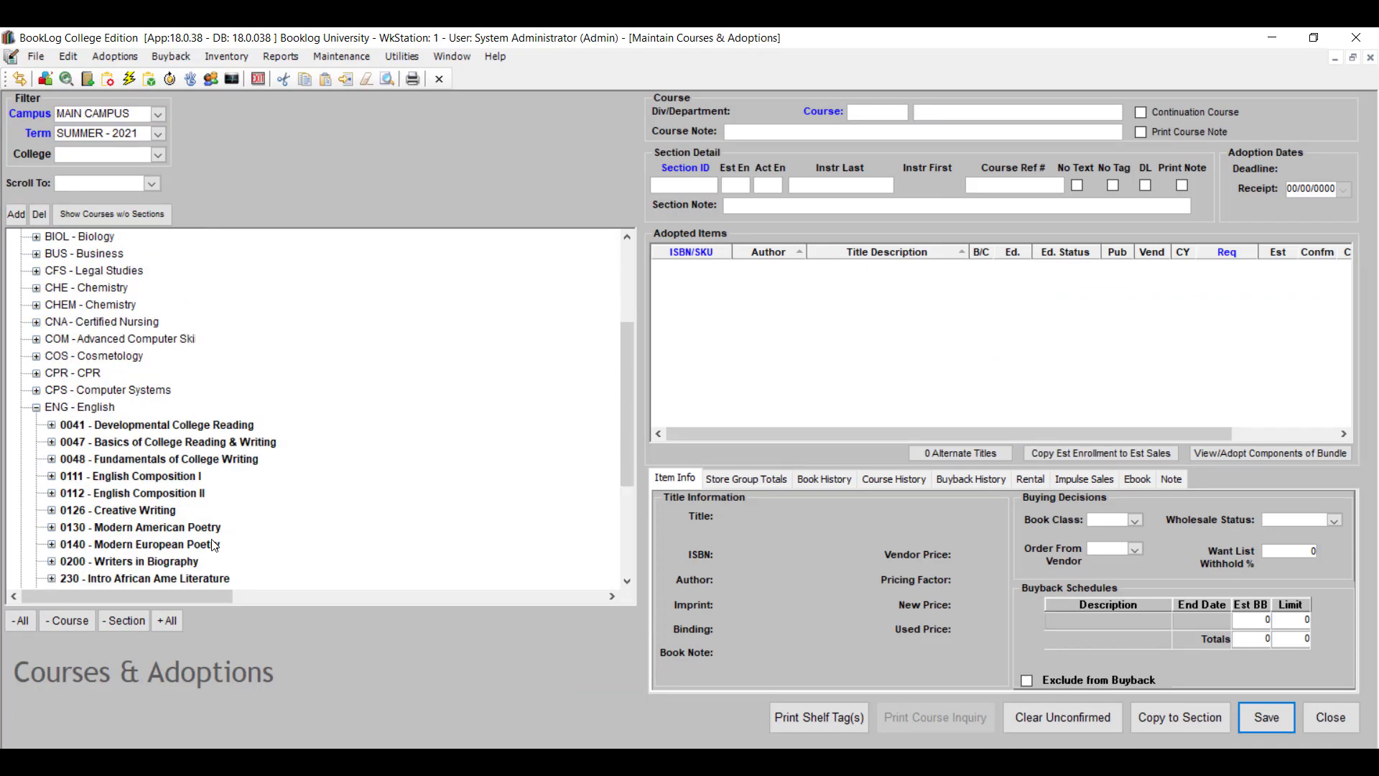
left_click(52, 528)
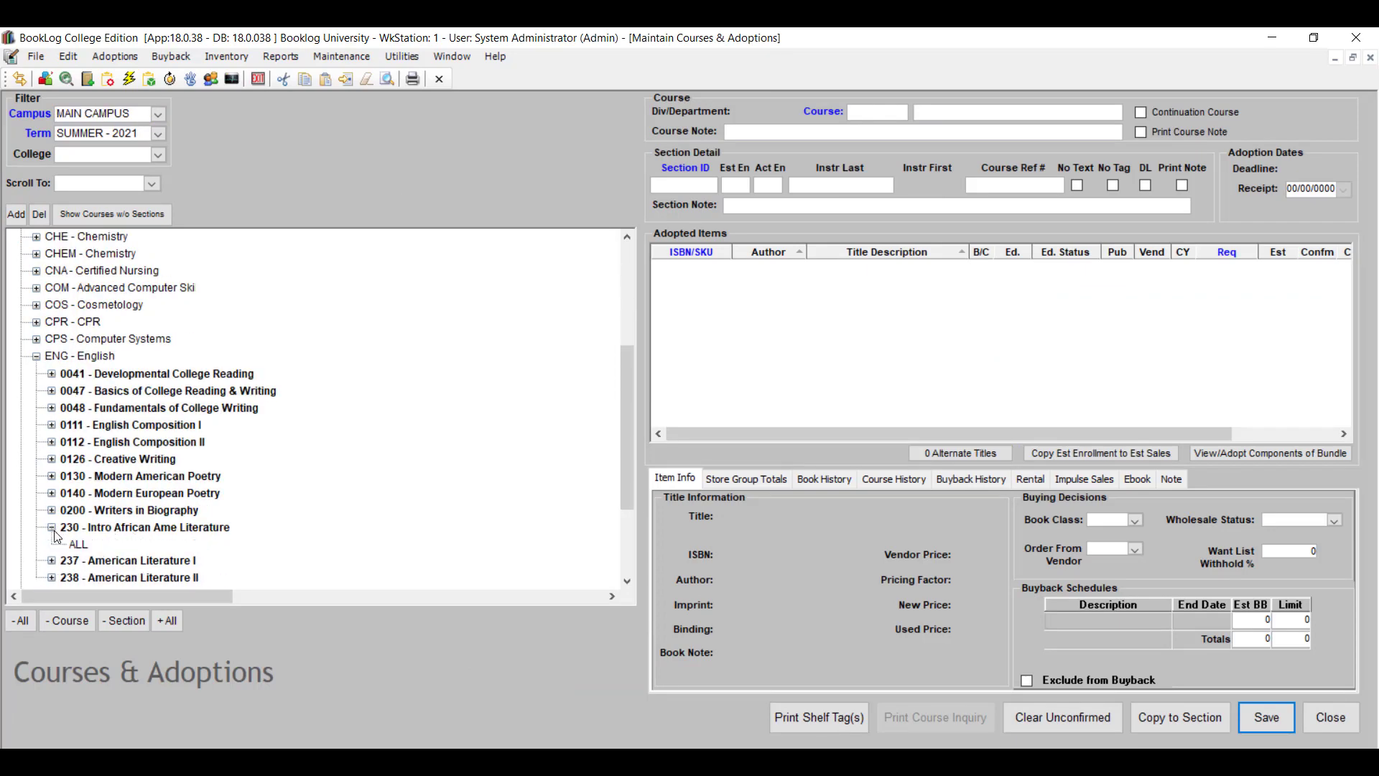
left_click(79, 545)
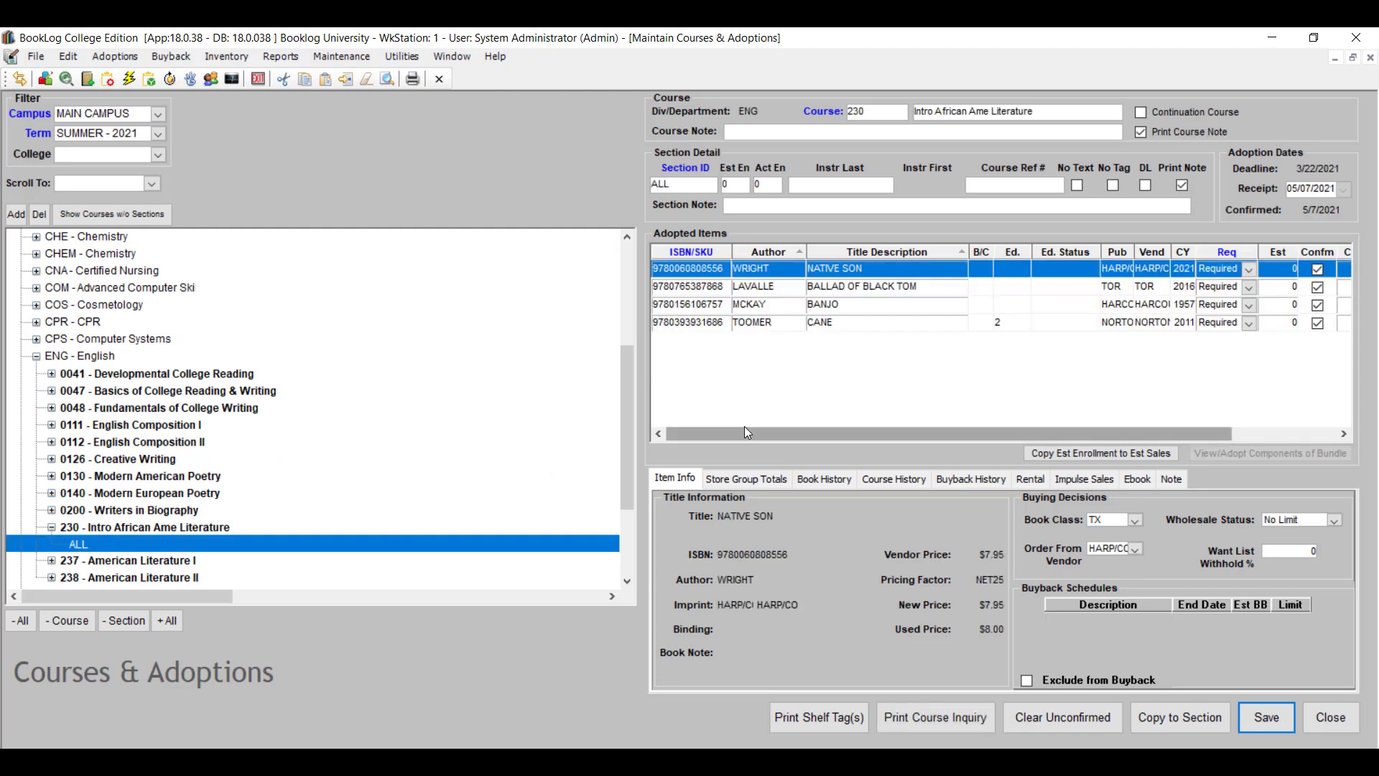
Step: Sort the section's adopted items by the Sort column
left_click_drag(752, 429, 885, 449)
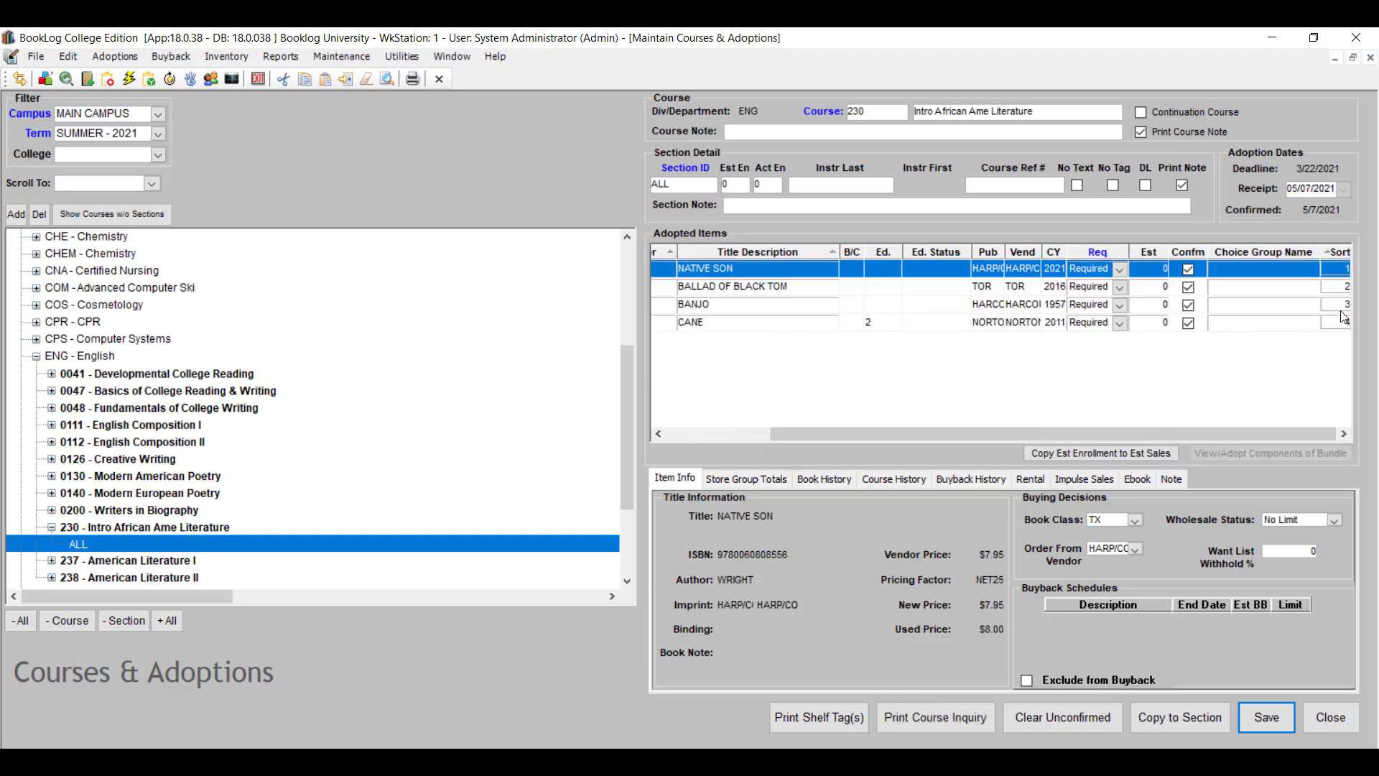
left_click(1337, 255)
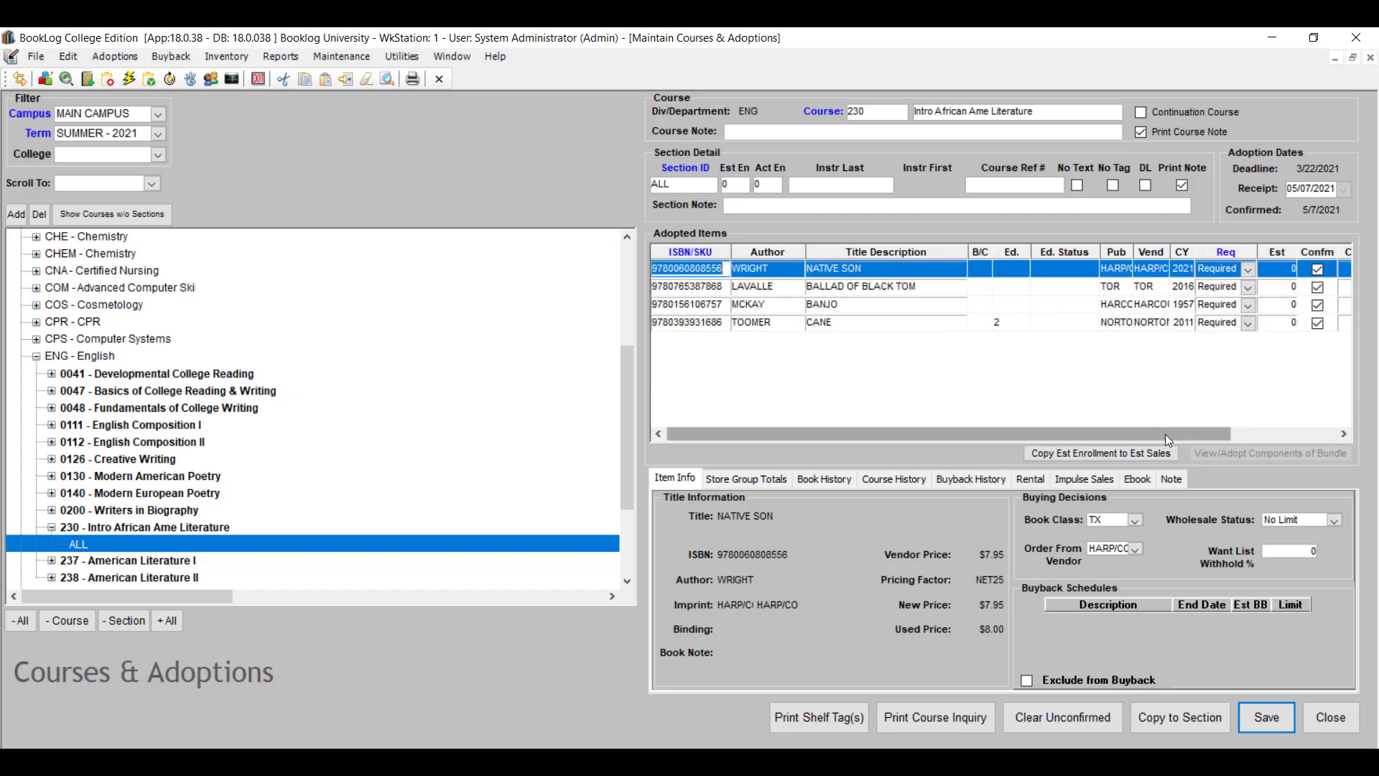
left_click_drag(1165, 434, 1312, 434)
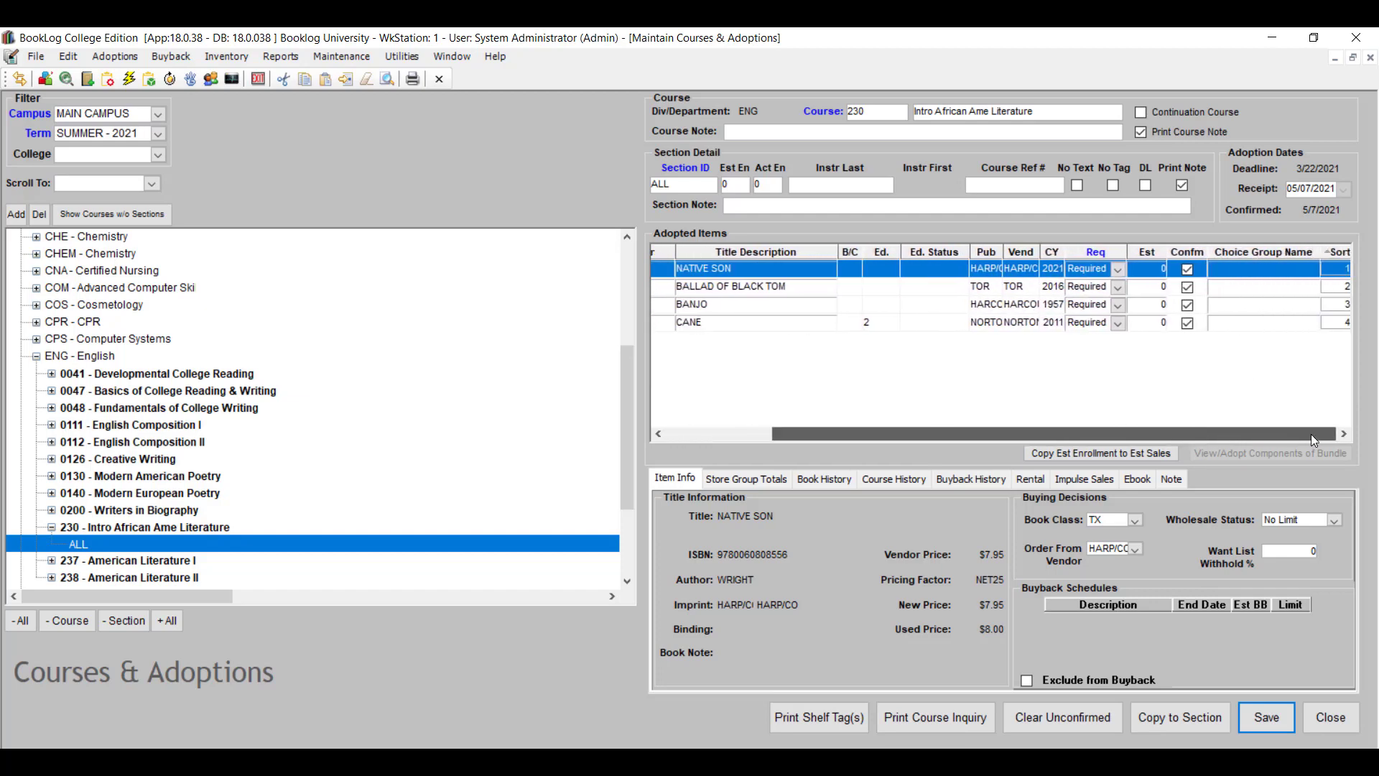
left_click(1341, 255)
left_click_drag(1198, 434, 1299, 434)
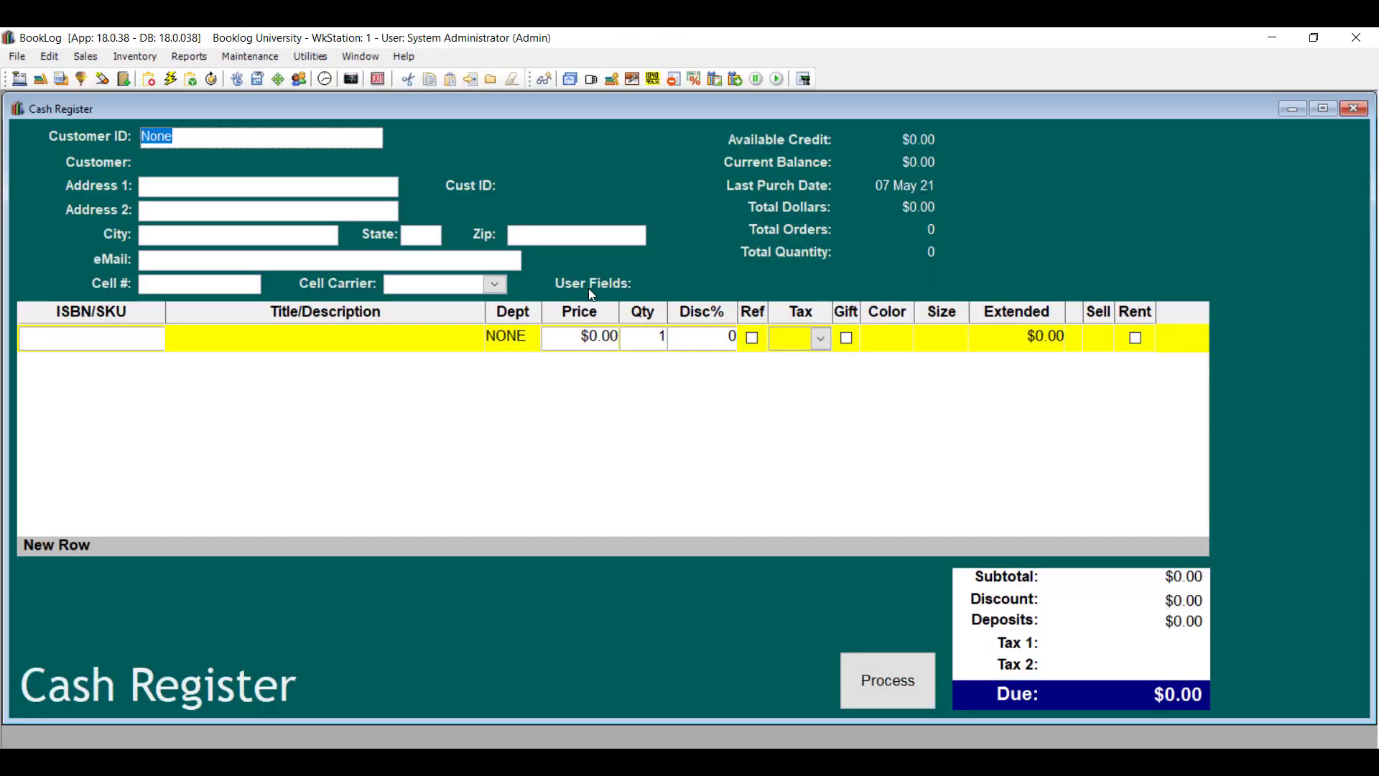
Step: In BookLog, open the store properties and view the Defaults settings
left_click(277, 64)
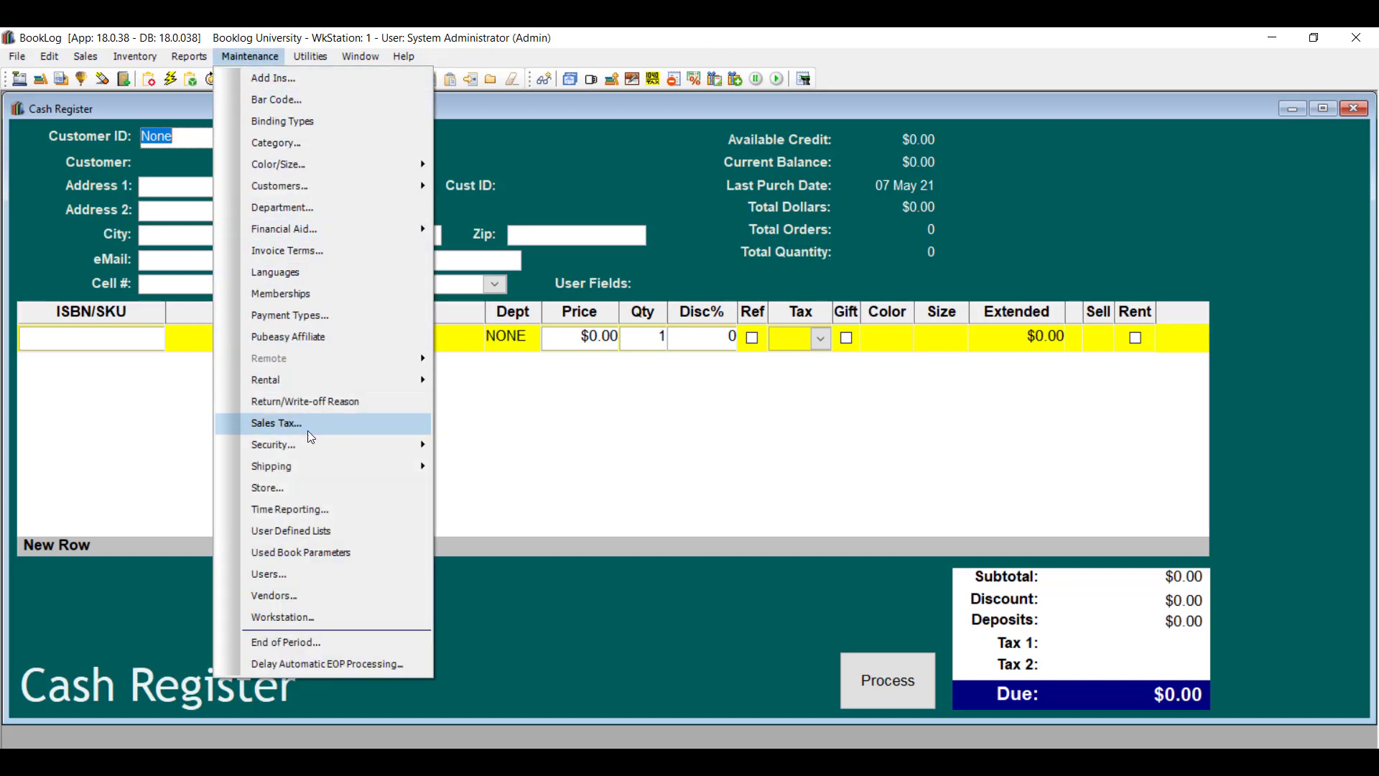
left_click(330, 489)
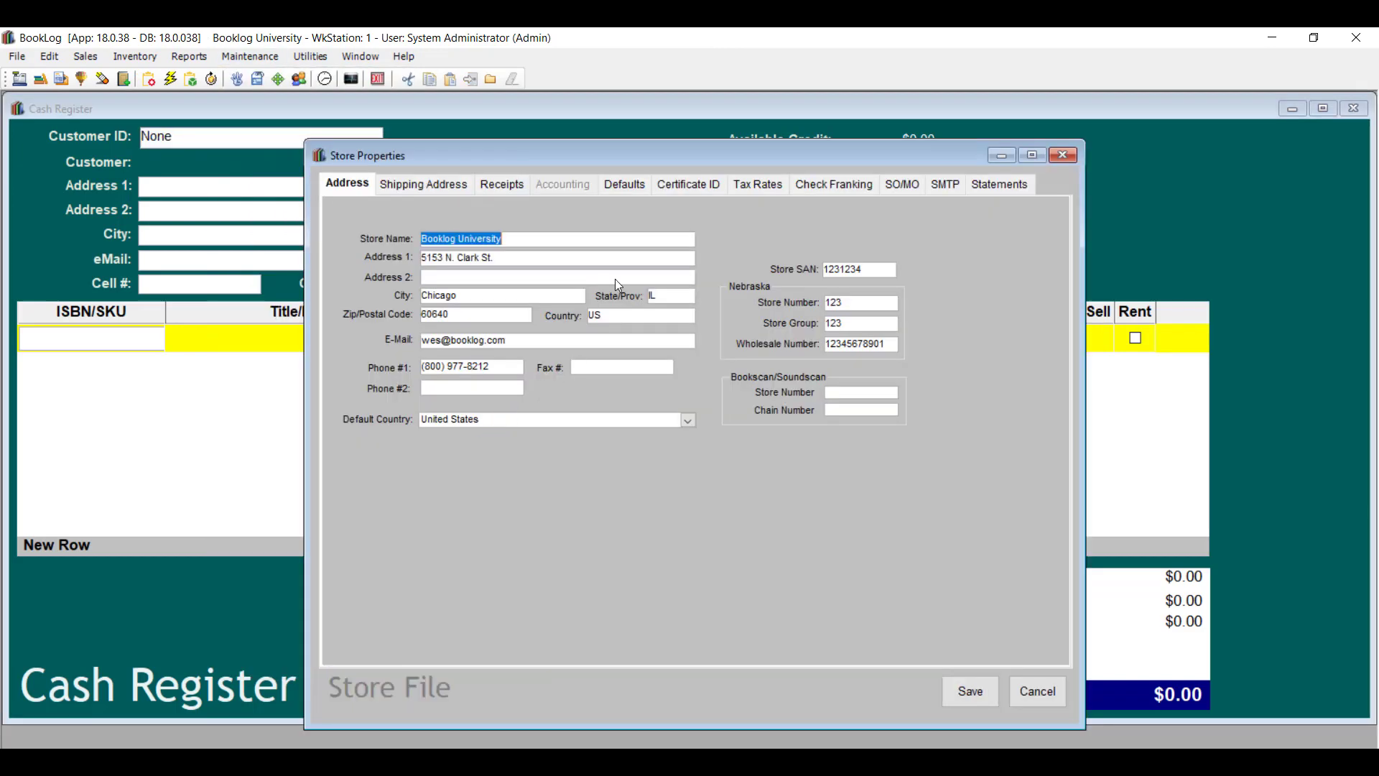
left_click(637, 191)
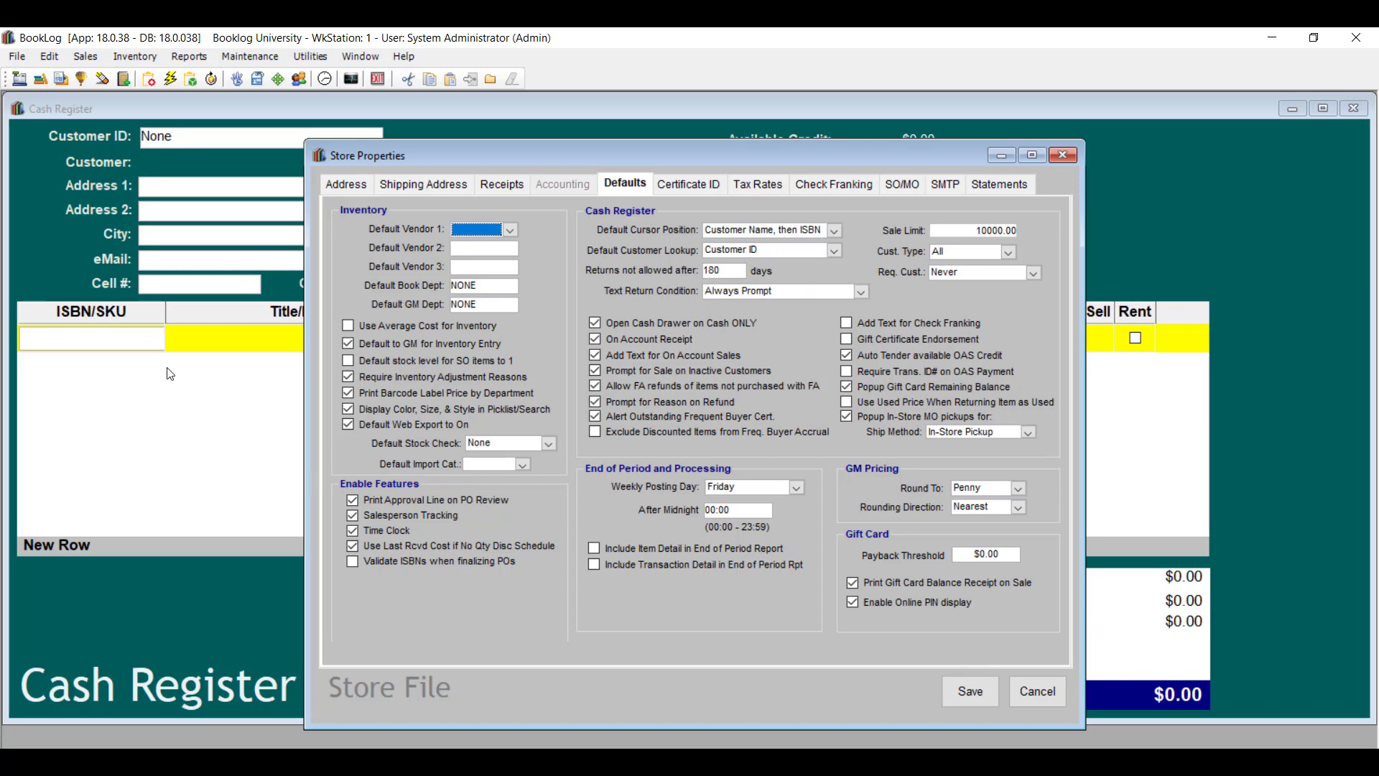
left_click(134, 330)
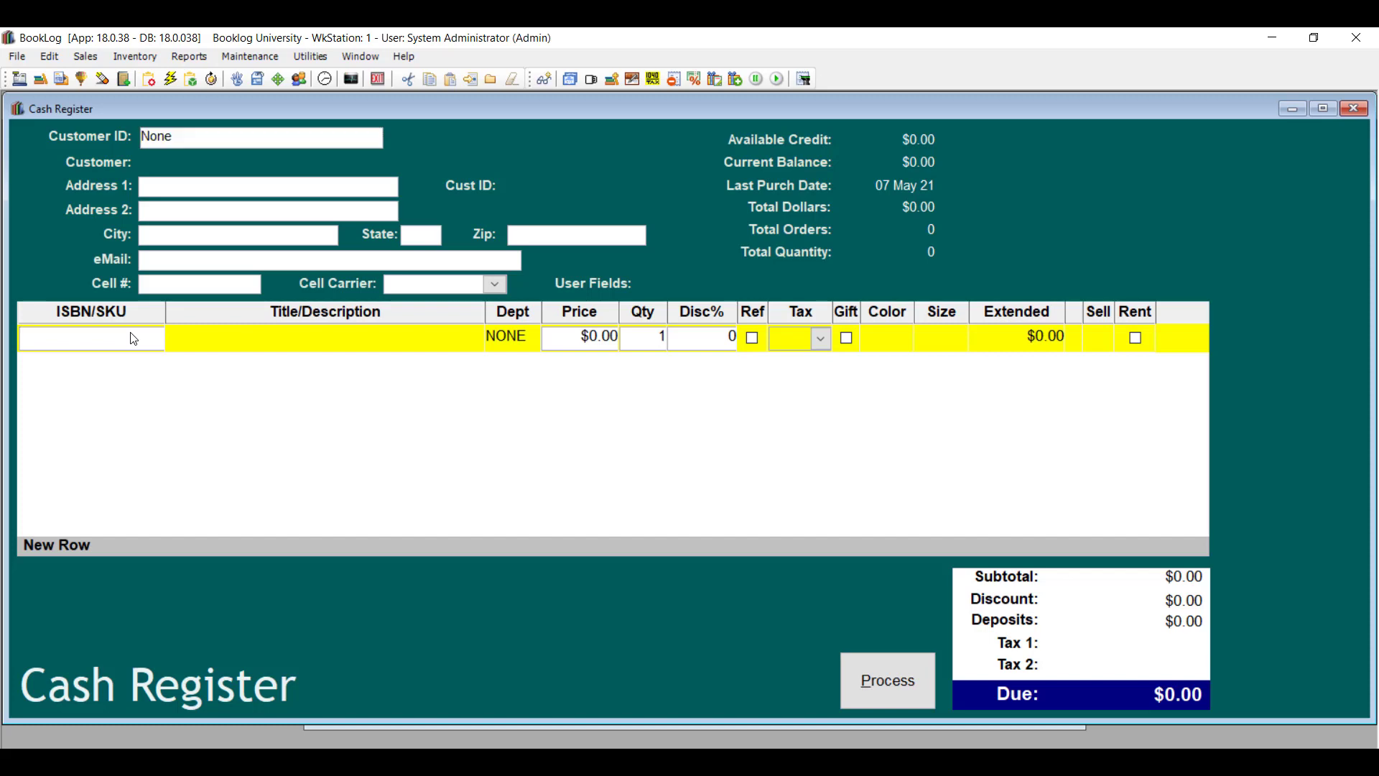
type("9780801886249")
key("Return")
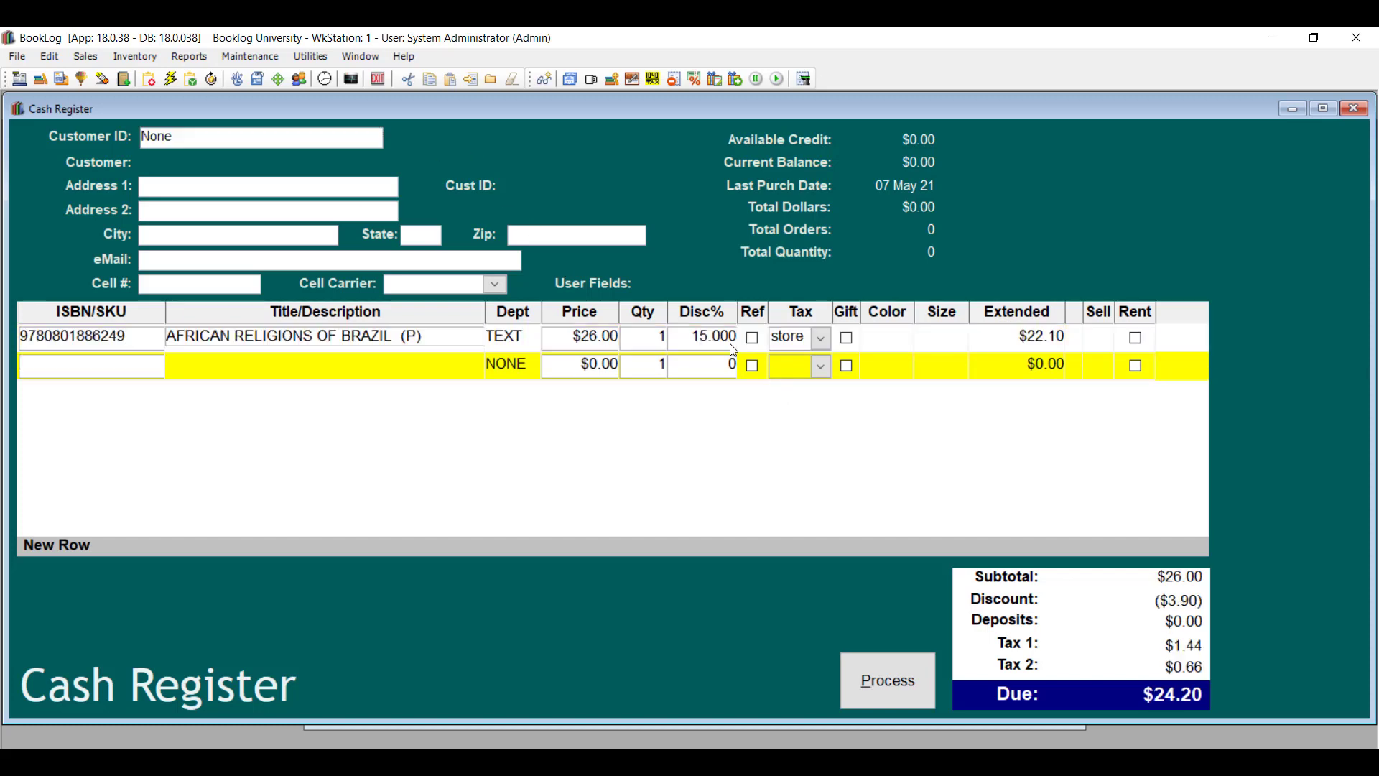
Step: Mark the book as a refund with reason "Wrong Book", enable using the used price, and decline returning it as used
left_click(752, 339)
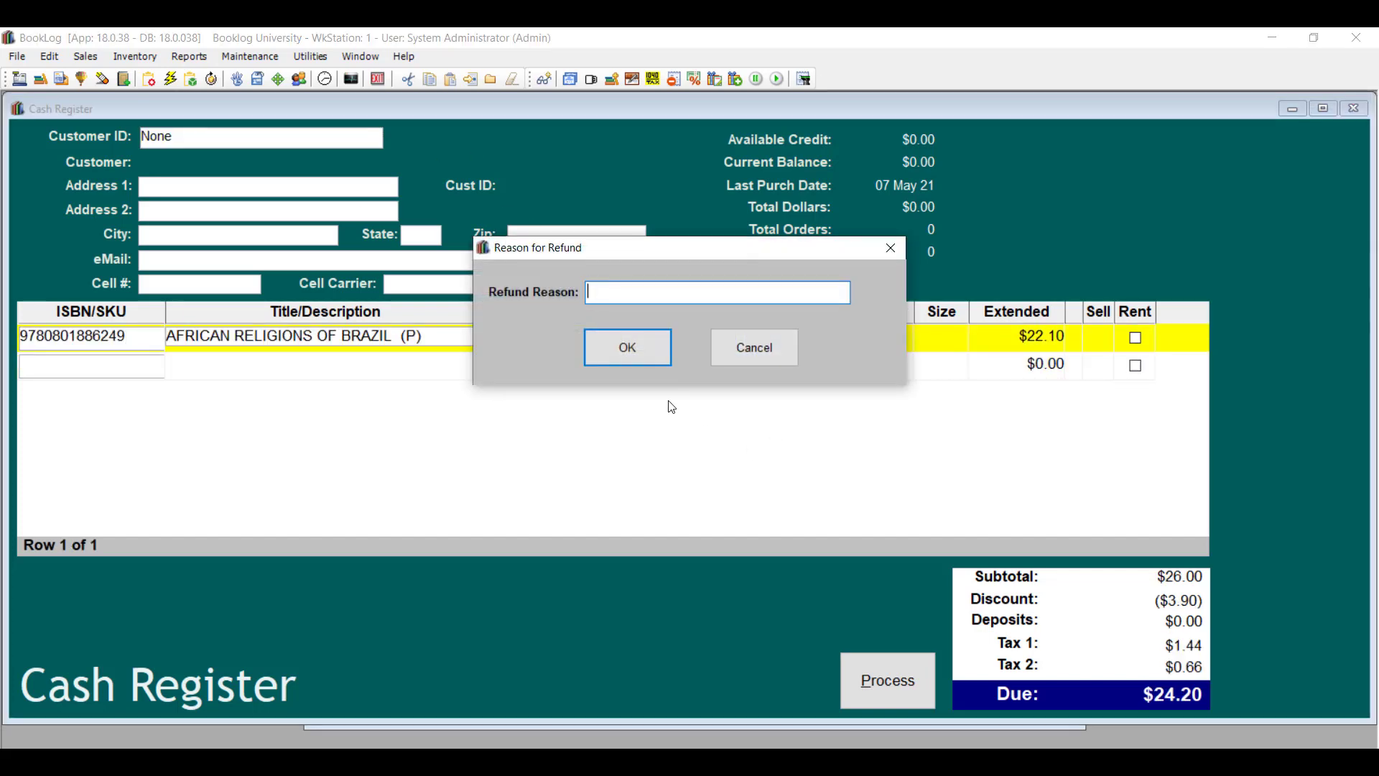
type("Wrong Book")
key("Return")
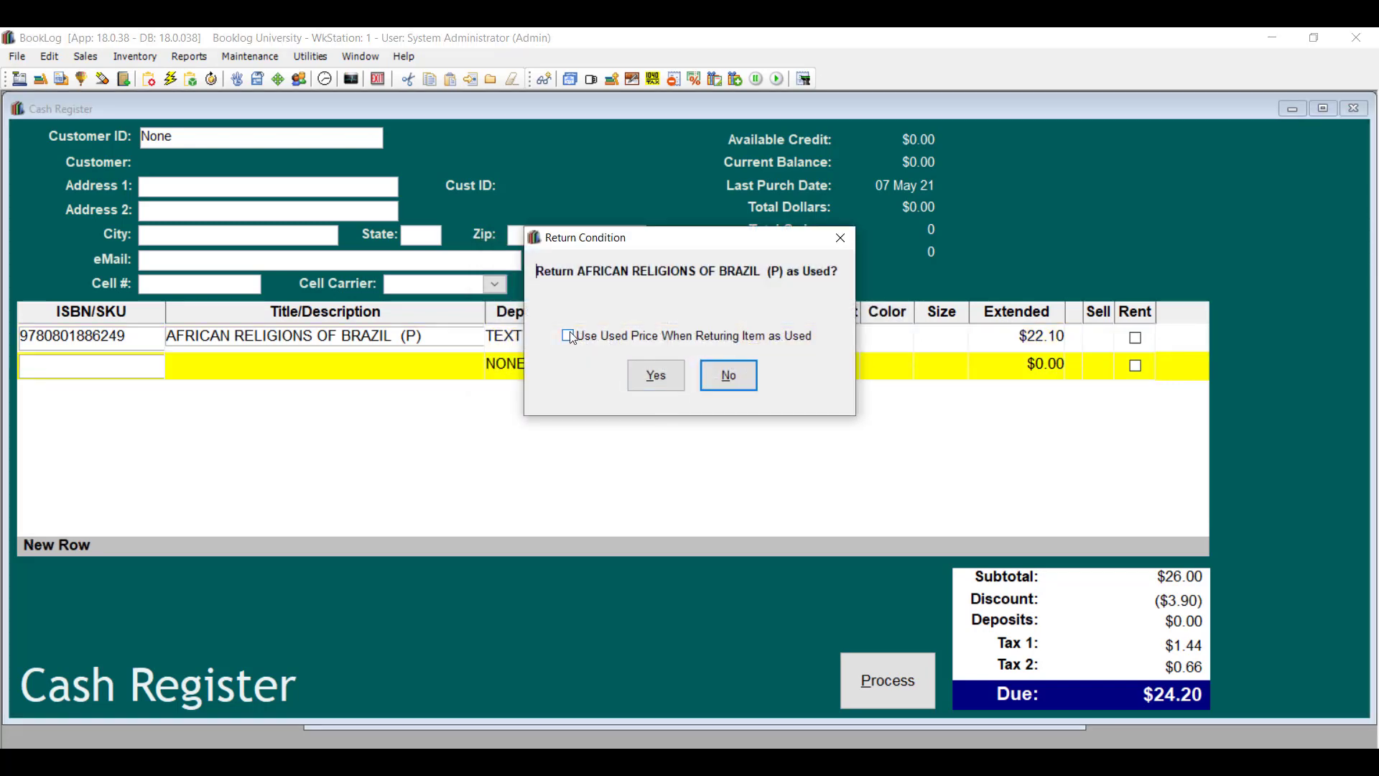
left_click(573, 338)
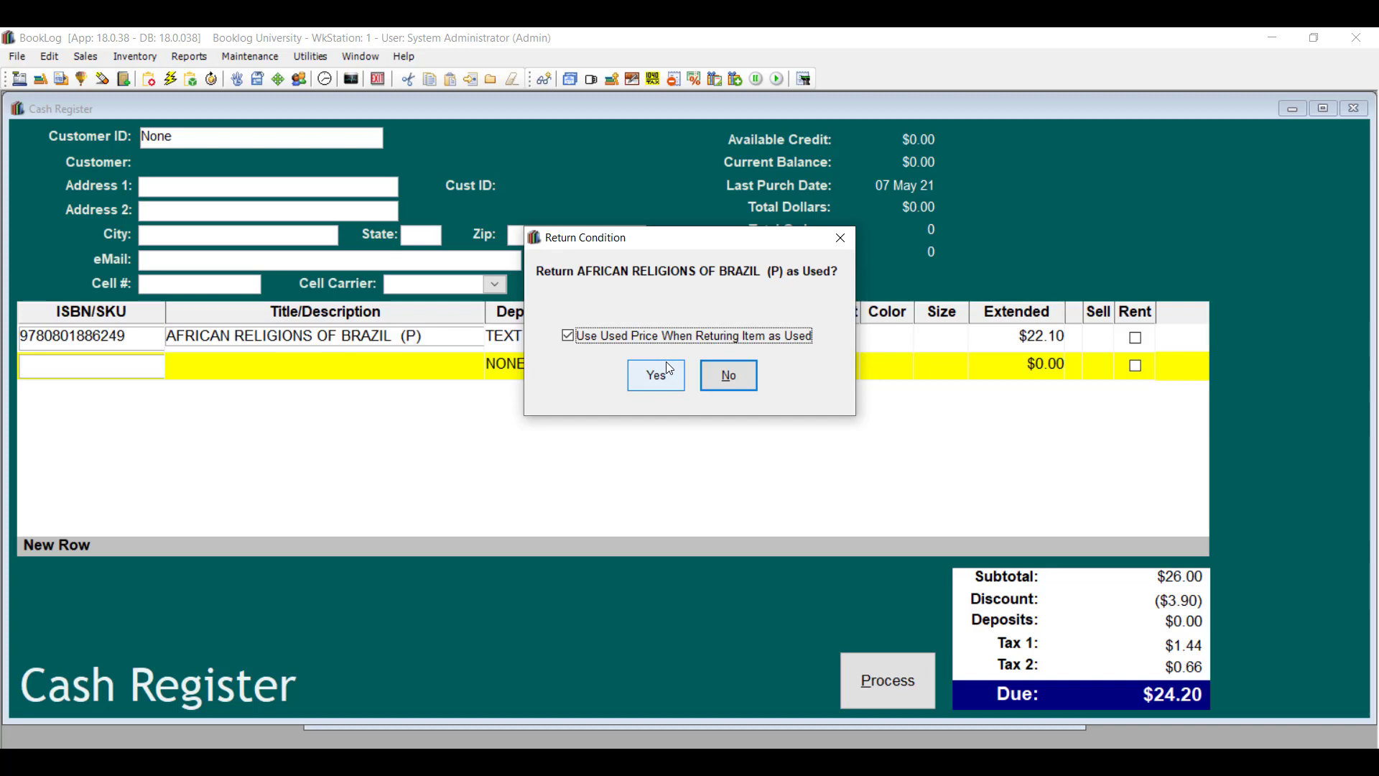
left_click(718, 375)
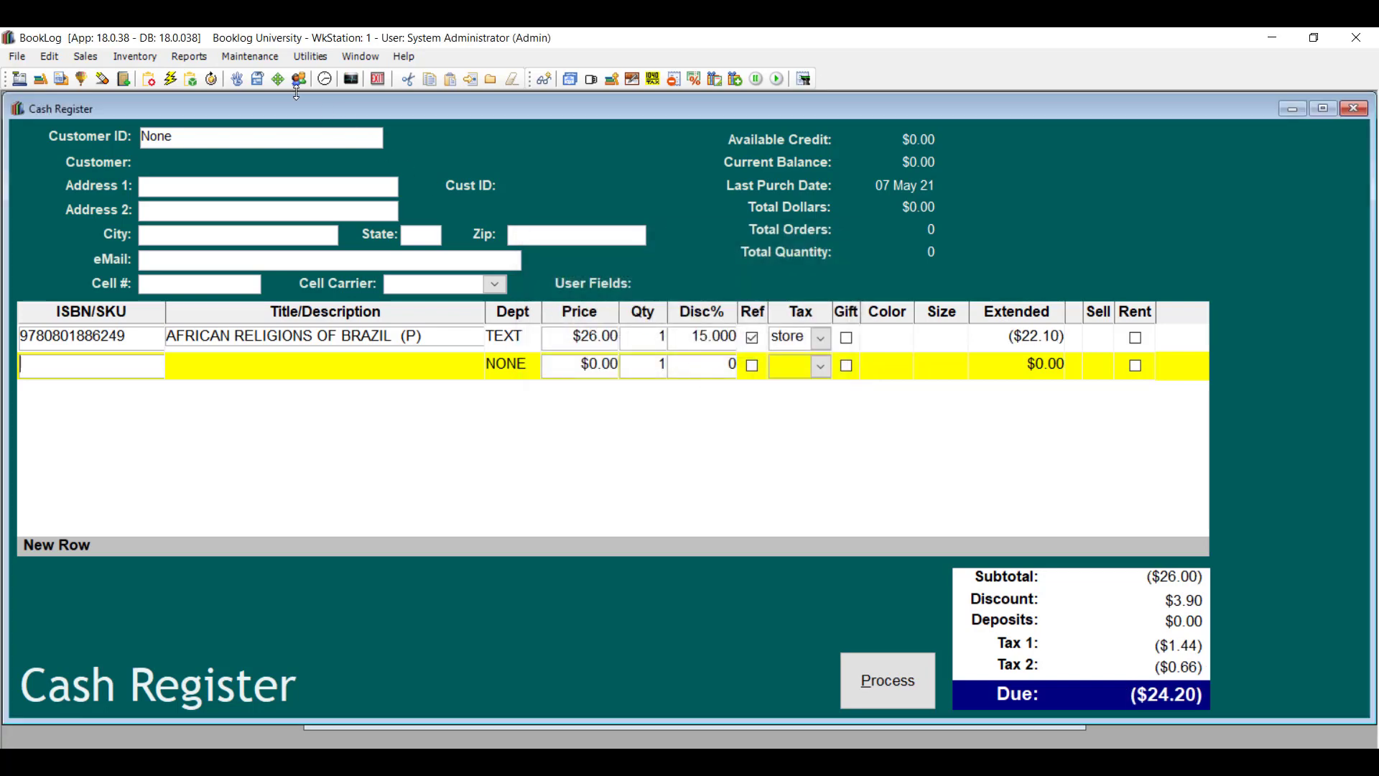
Step: Reopen the store's default settings and enable Use Used Price When Returning Item as Used
left_click(248, 57)
mouse_move(268, 449)
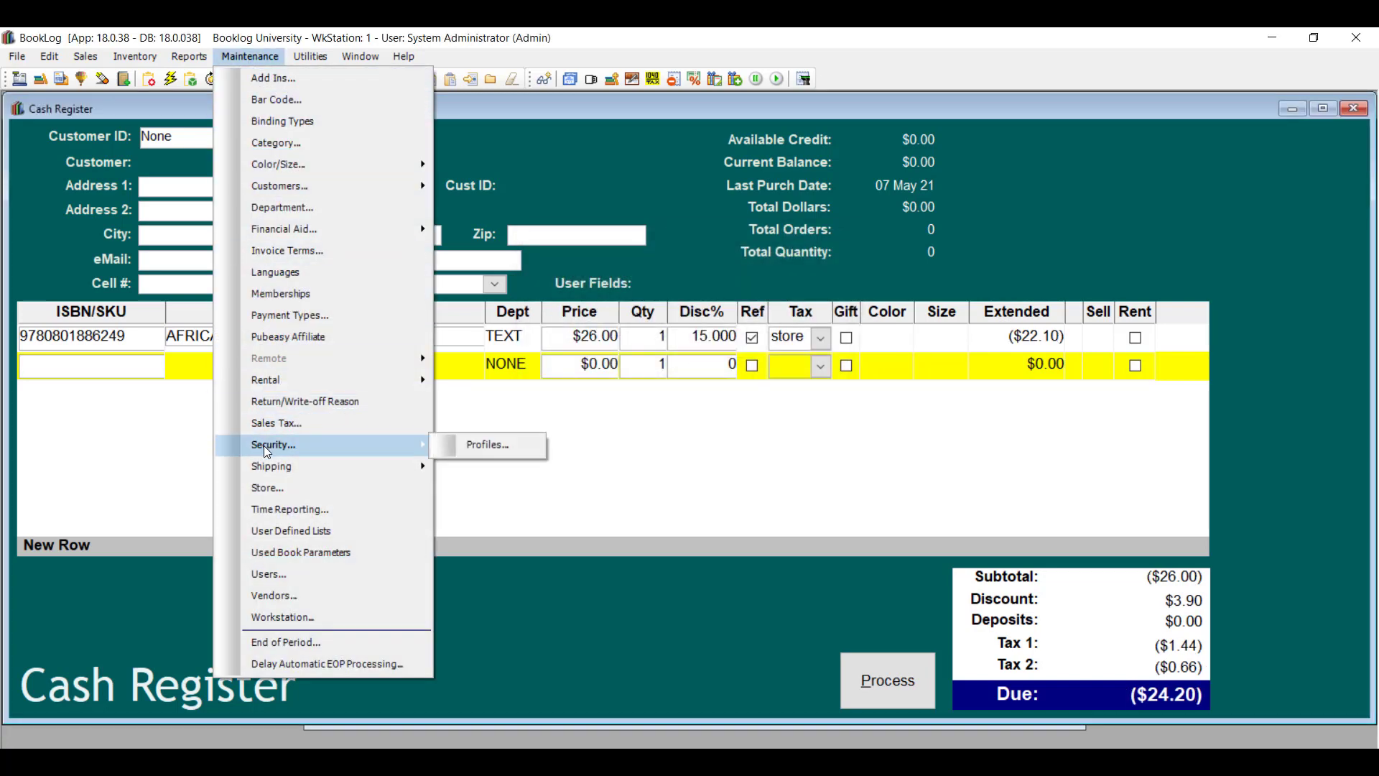
left_click(277, 487)
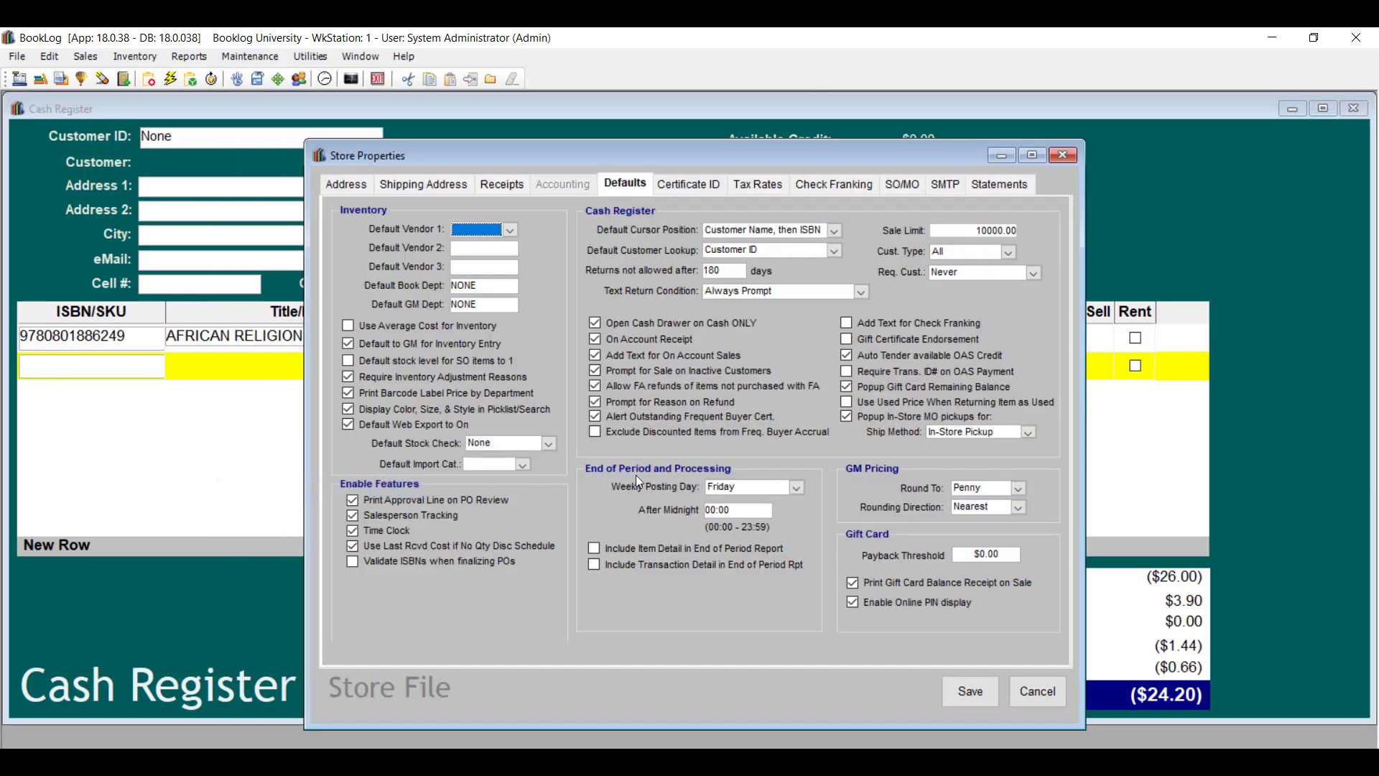
left_click(851, 407)
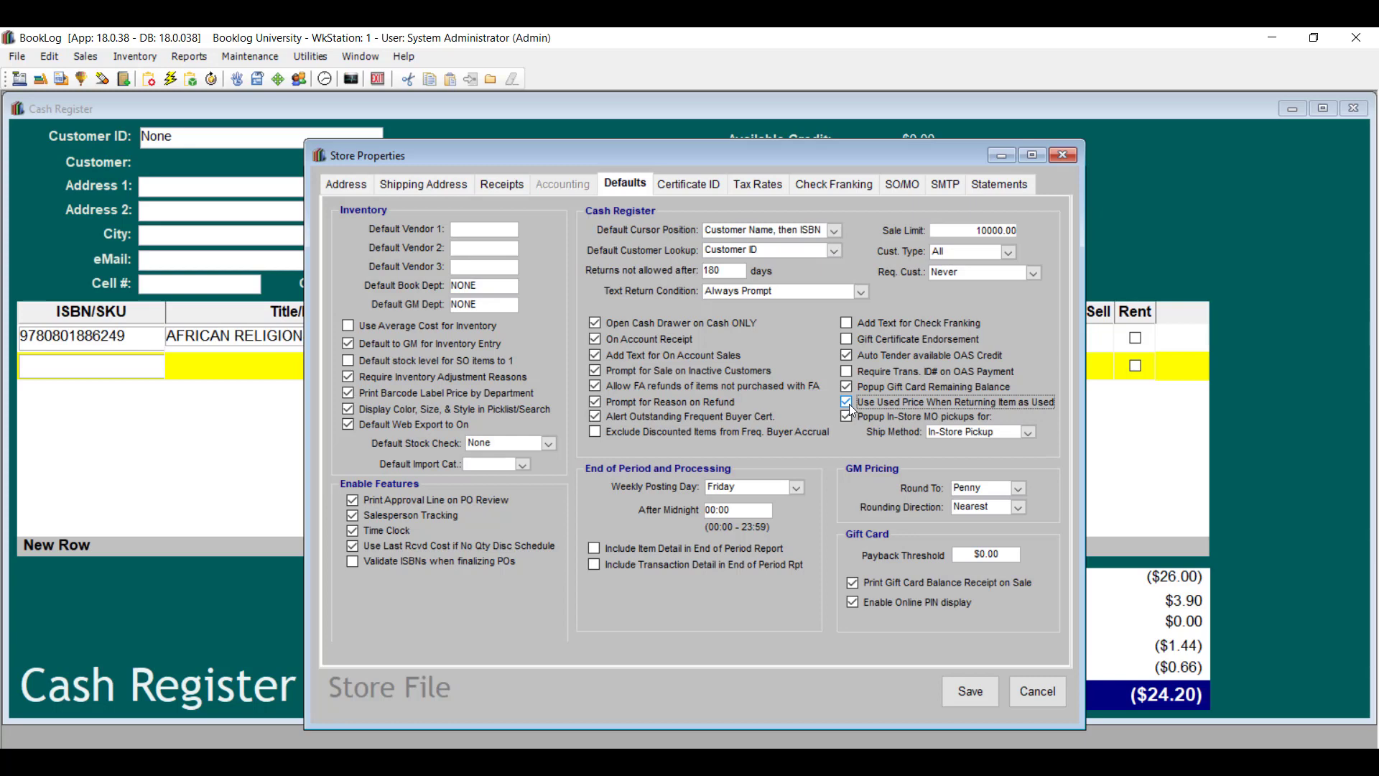
Step: Try Always Prompt Except for New Only and Always Return to Scan as Text Return Condition, ending with Always Return to Used
left_click(860, 291)
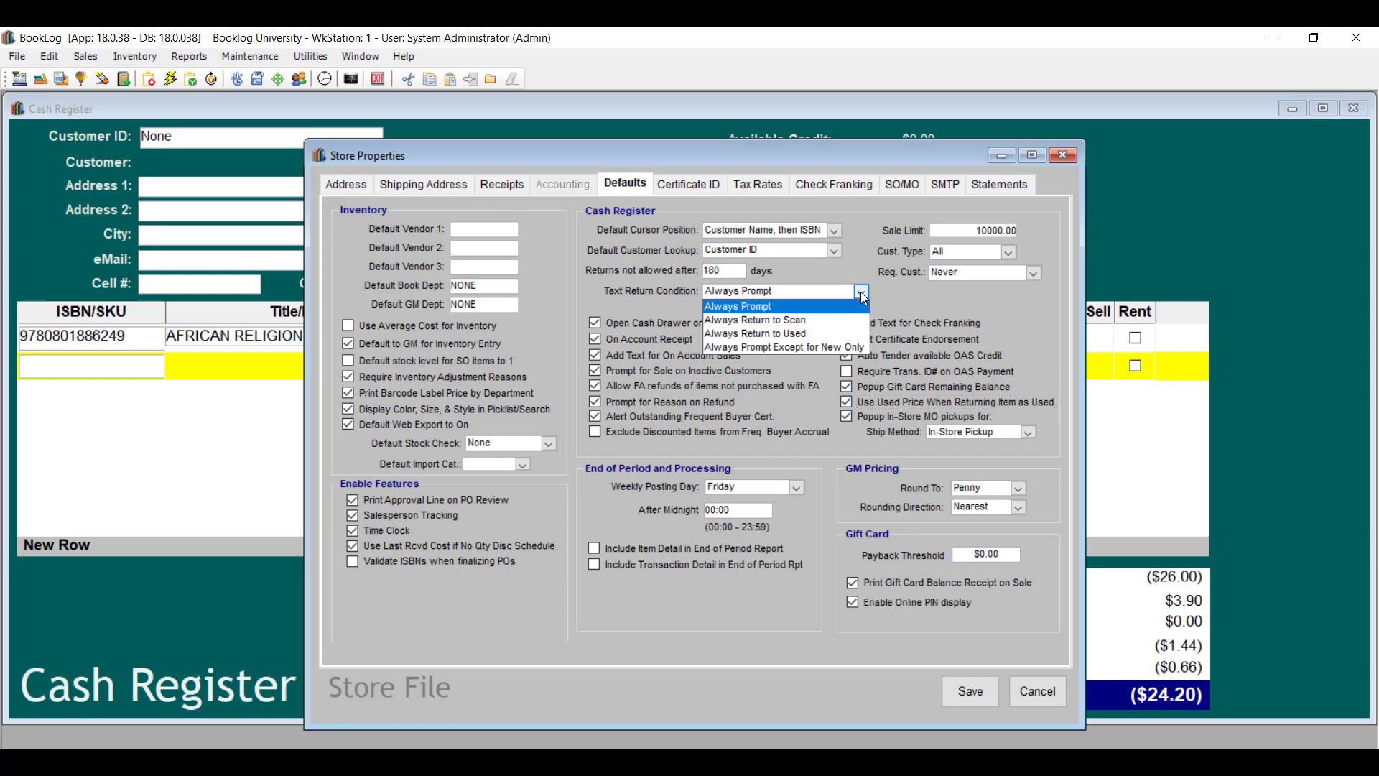
left_click(837, 347)
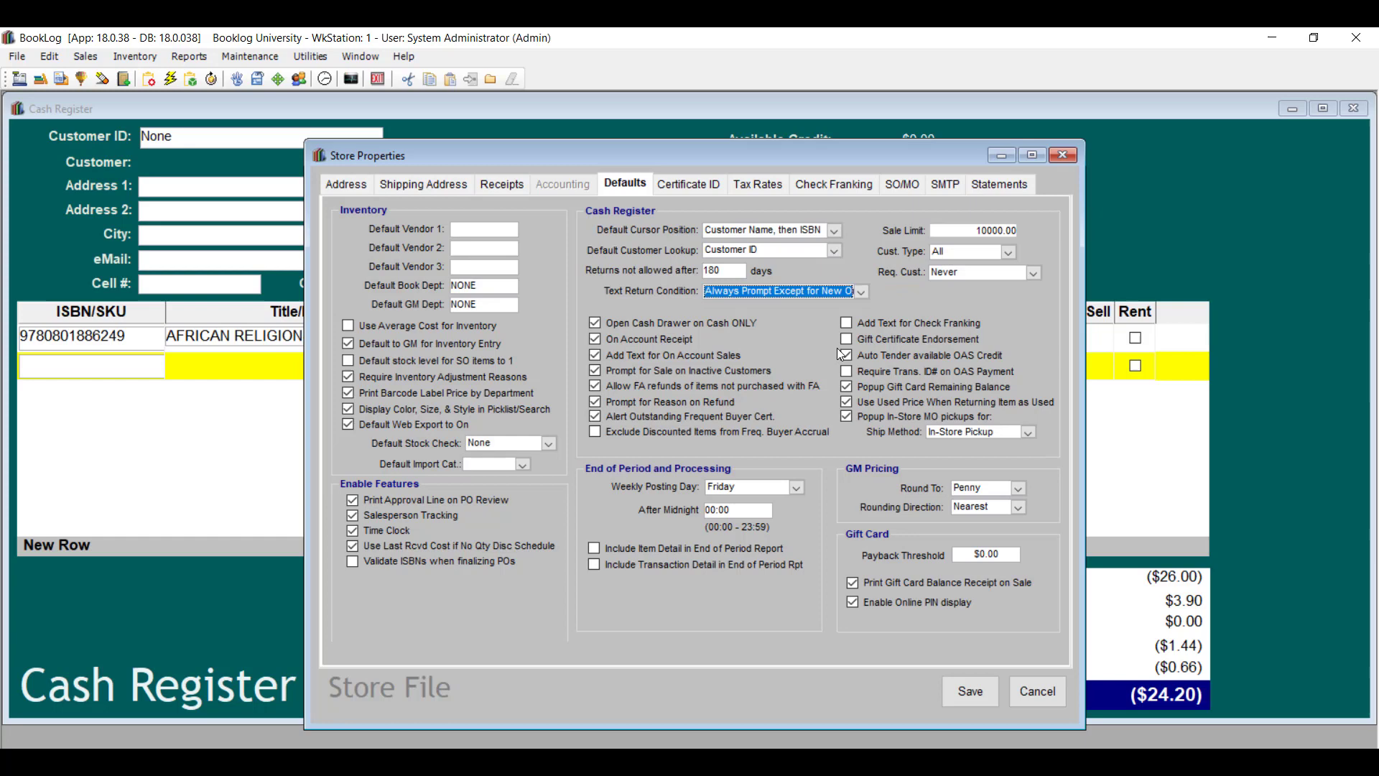
left_click(862, 292)
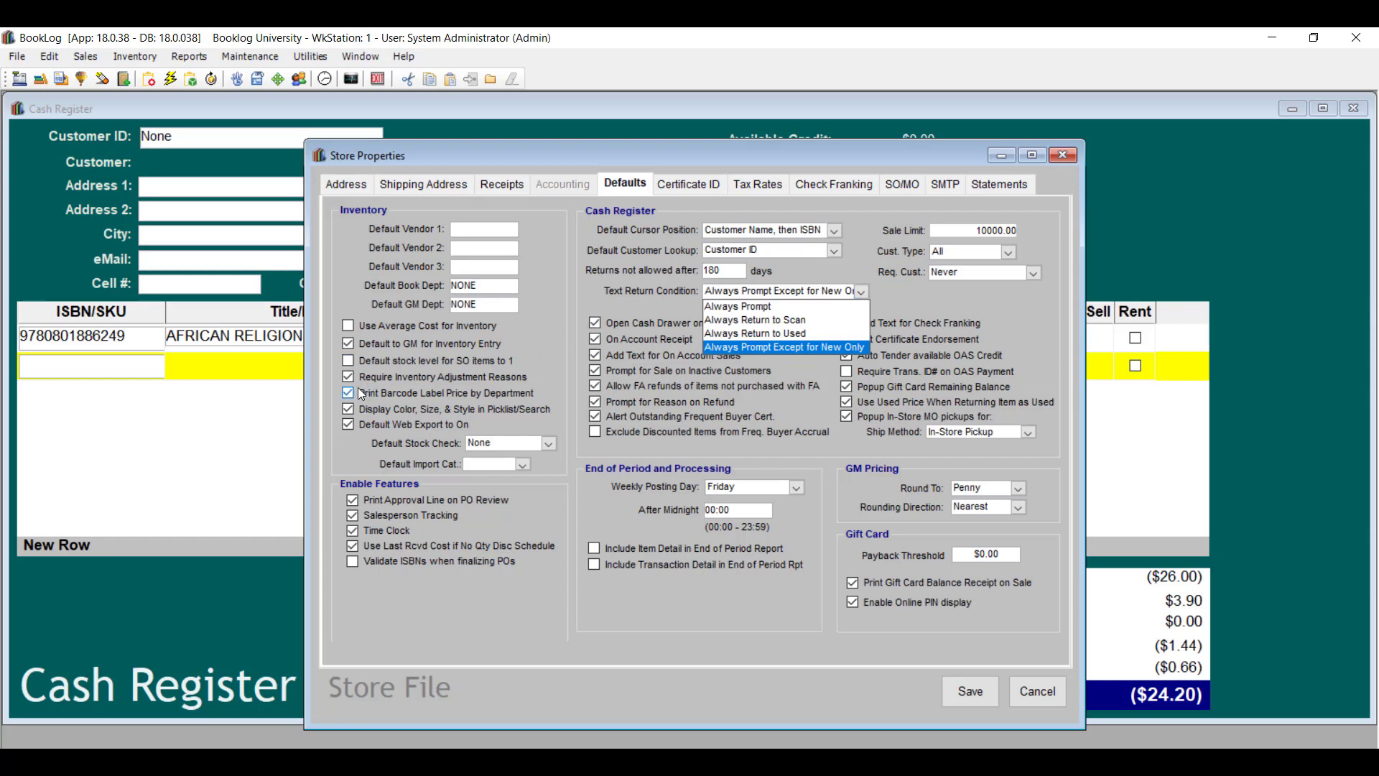
left_click(818, 326)
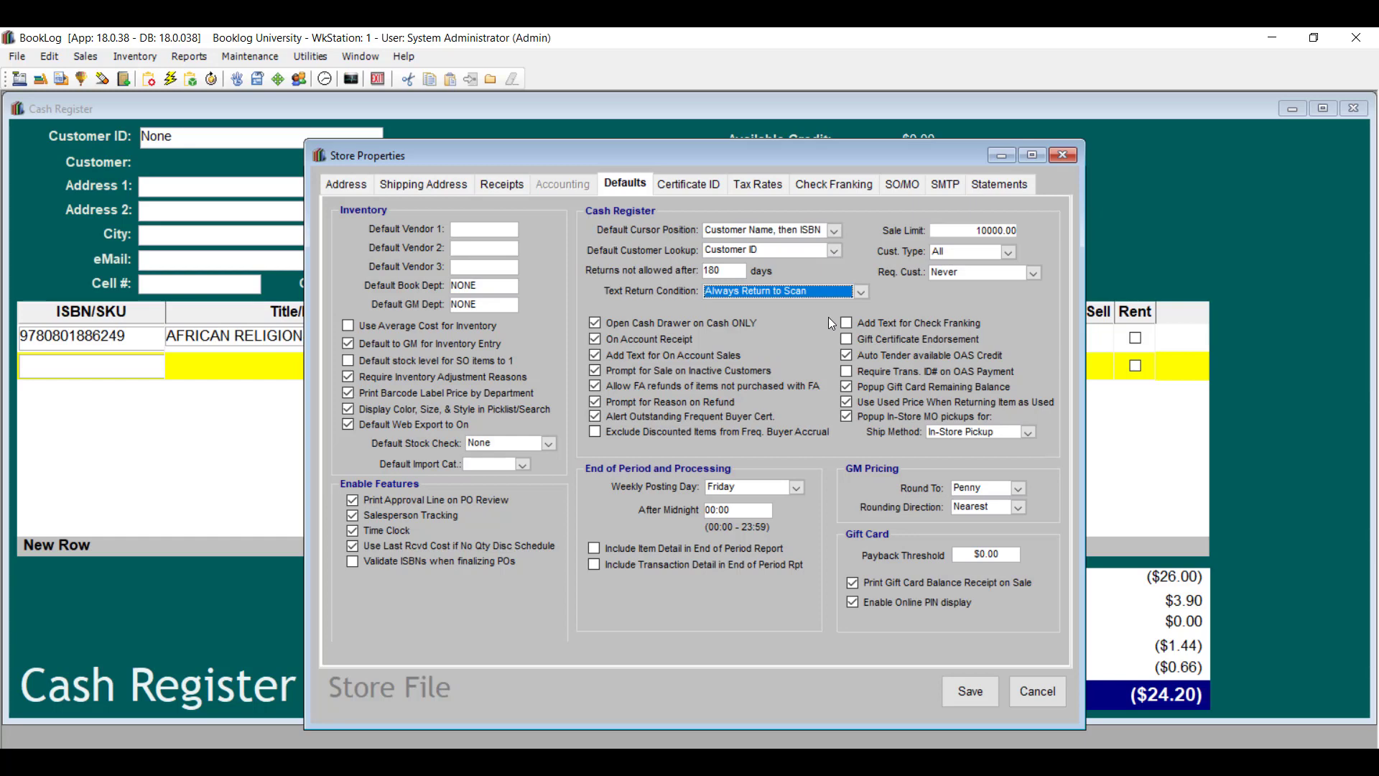
left_click(862, 294)
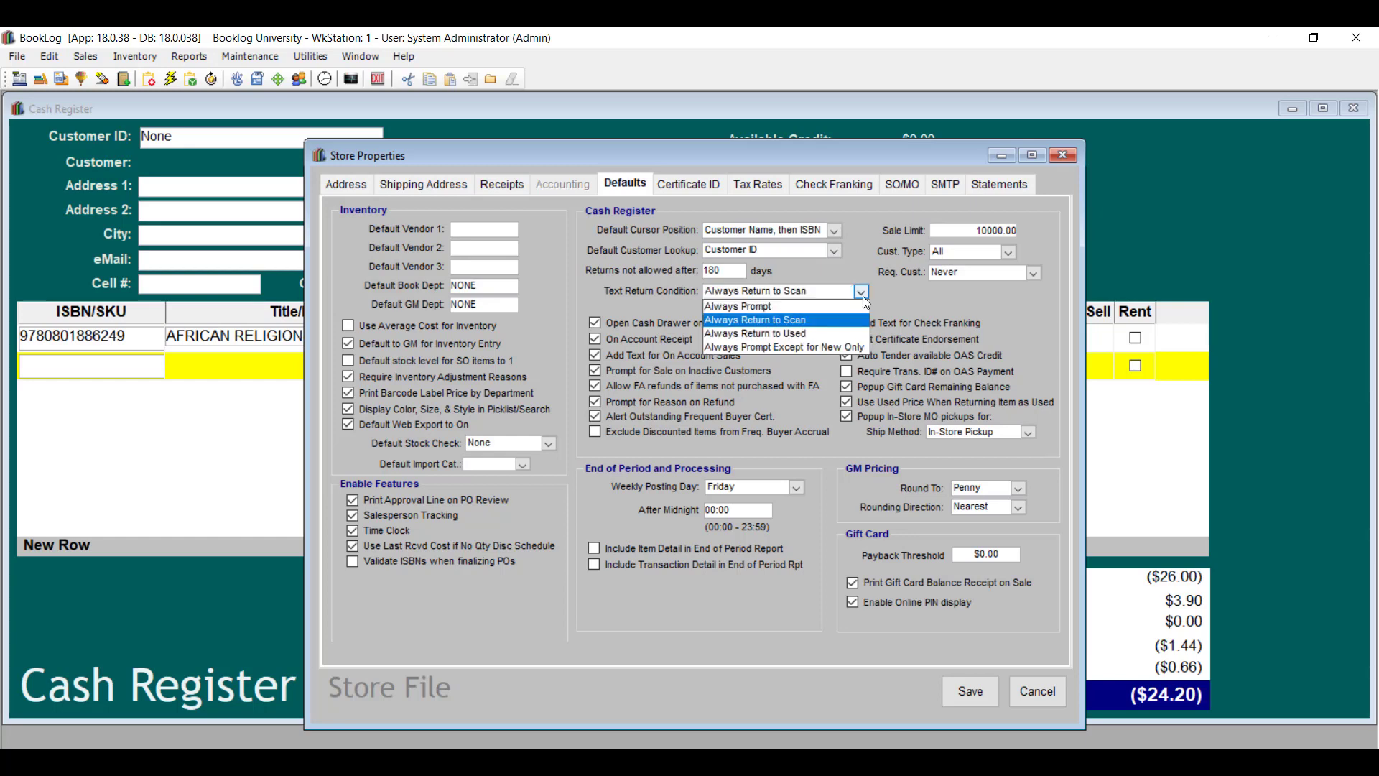
left_click(818, 334)
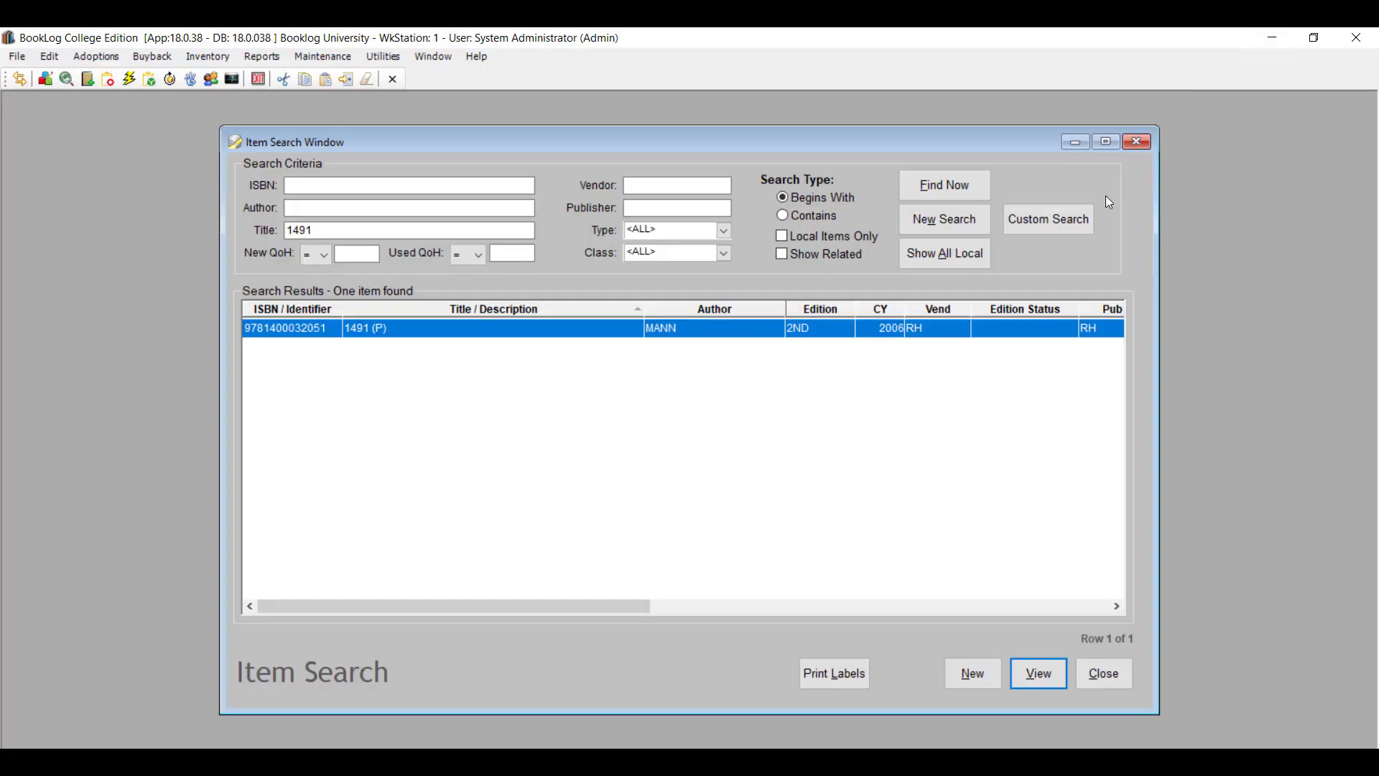
Step: Review the remaining search result columns for title 1491 and open its item record in BookLog College Edition
mouse_move(510, 389)
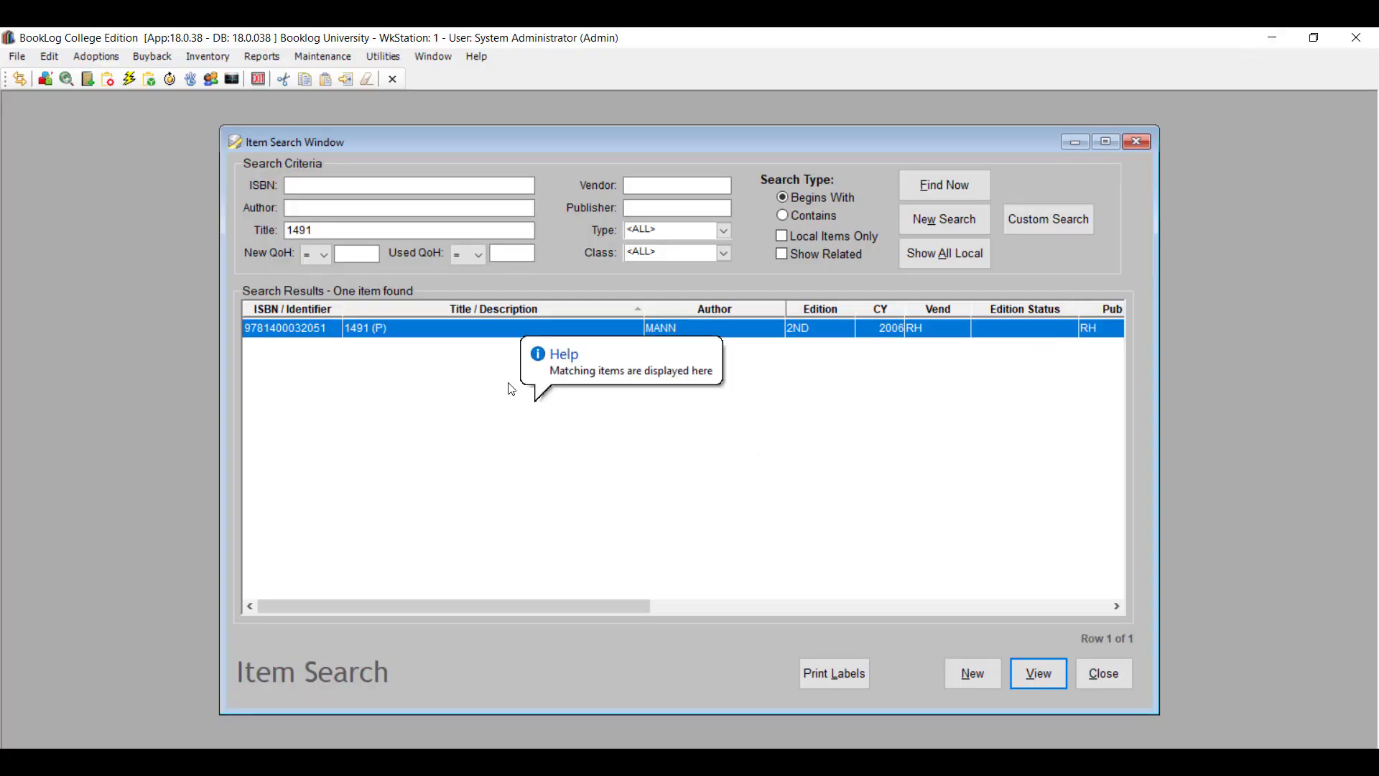
left_click_drag(535, 606, 1018, 654)
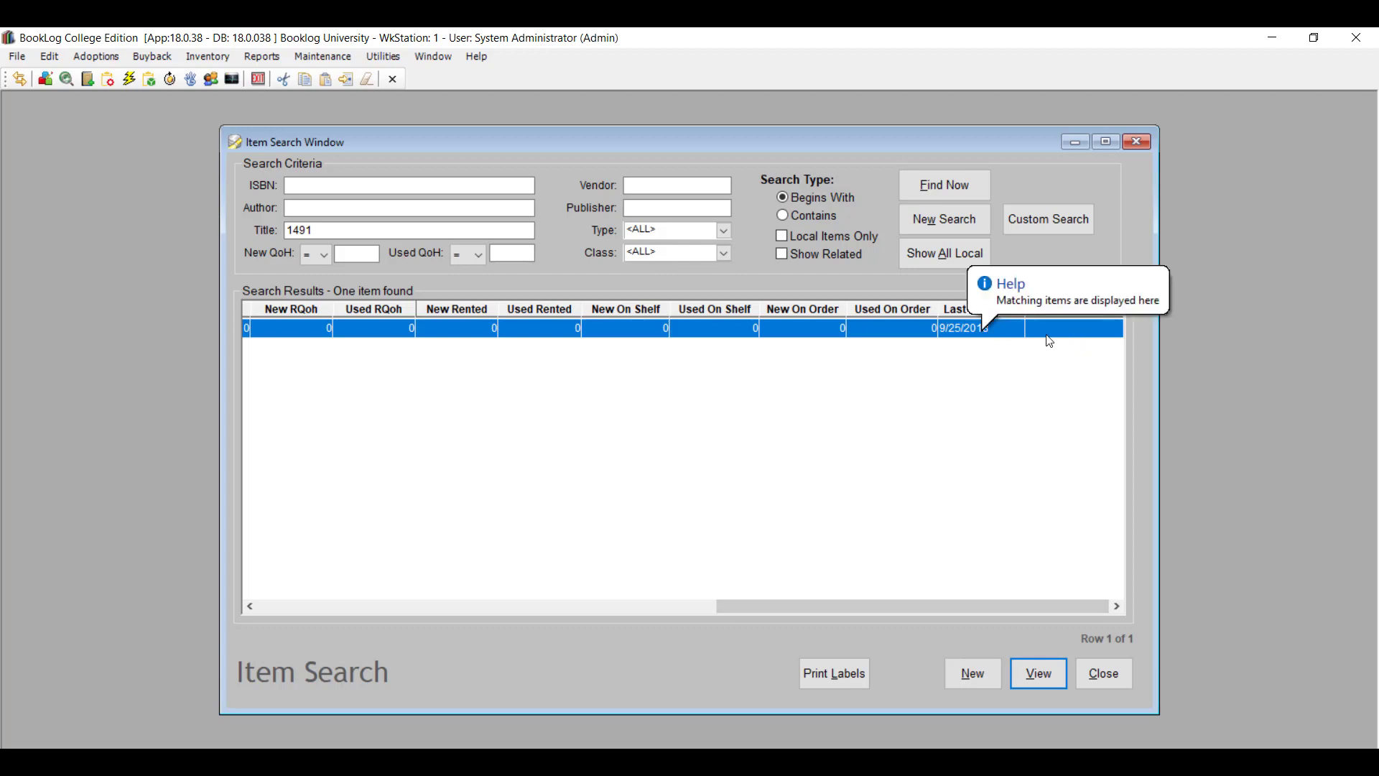
left_click(1040, 675)
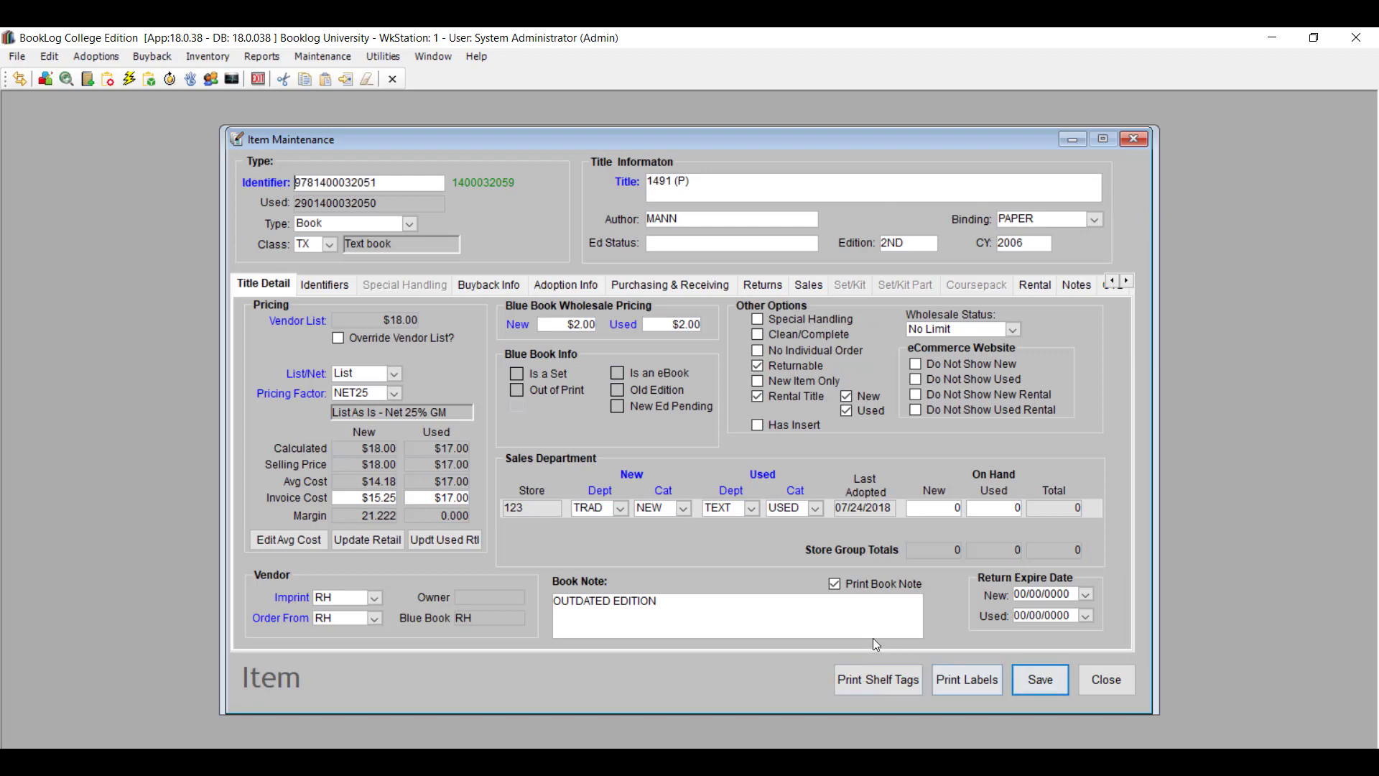
Step: Locate the staff notes for item 1491 in the item records of both BookLog College Edition and BookLog
left_click(1128, 280)
left_click(1128, 280)
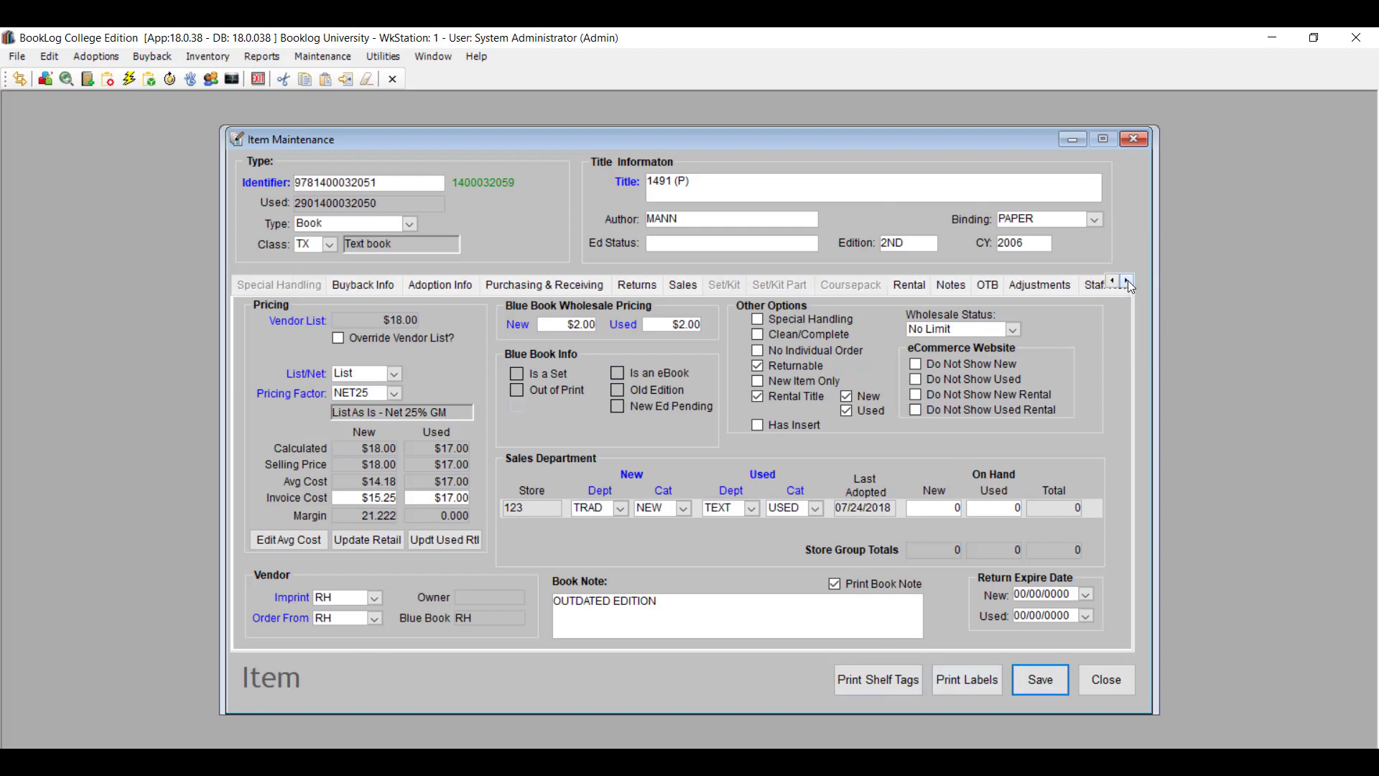
left_click(1128, 281)
left_click(1127, 280)
left_click(868, 285)
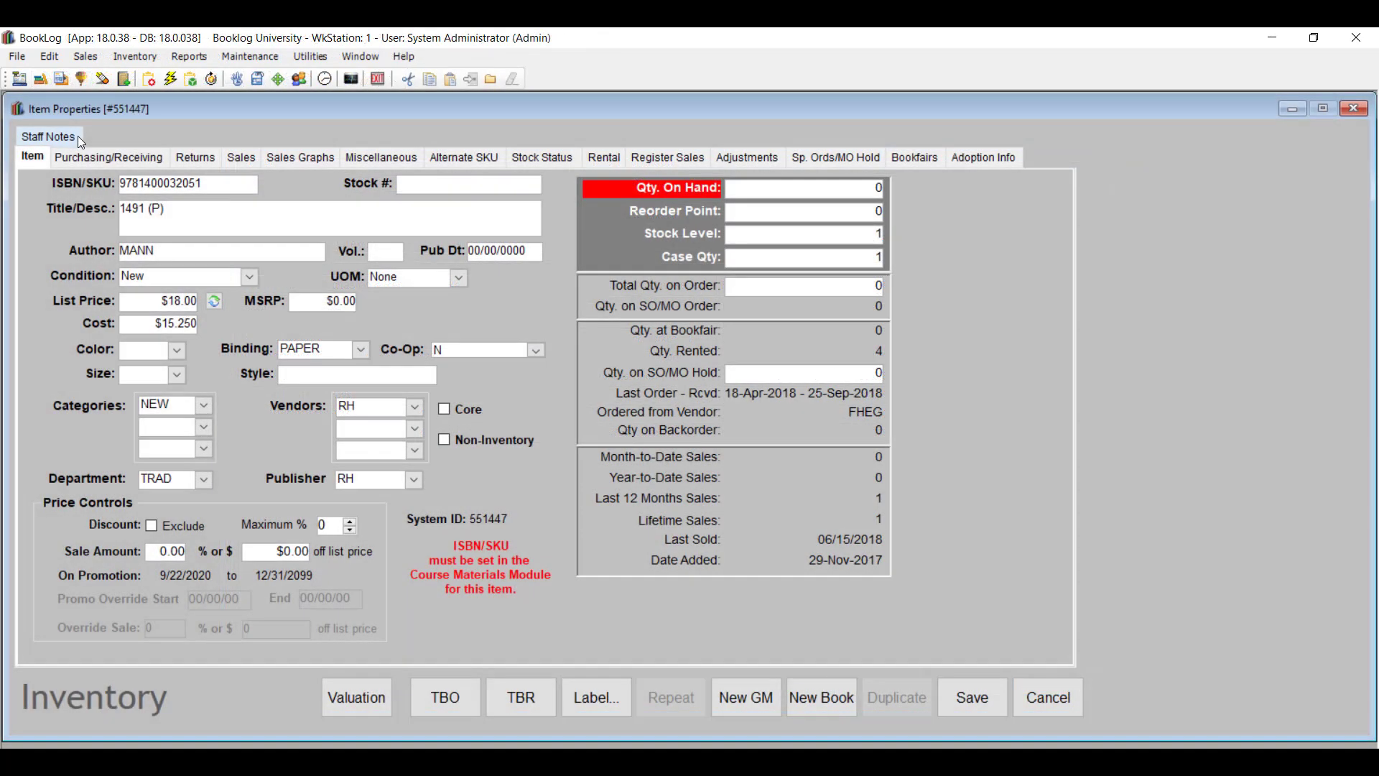
left_click(78, 136)
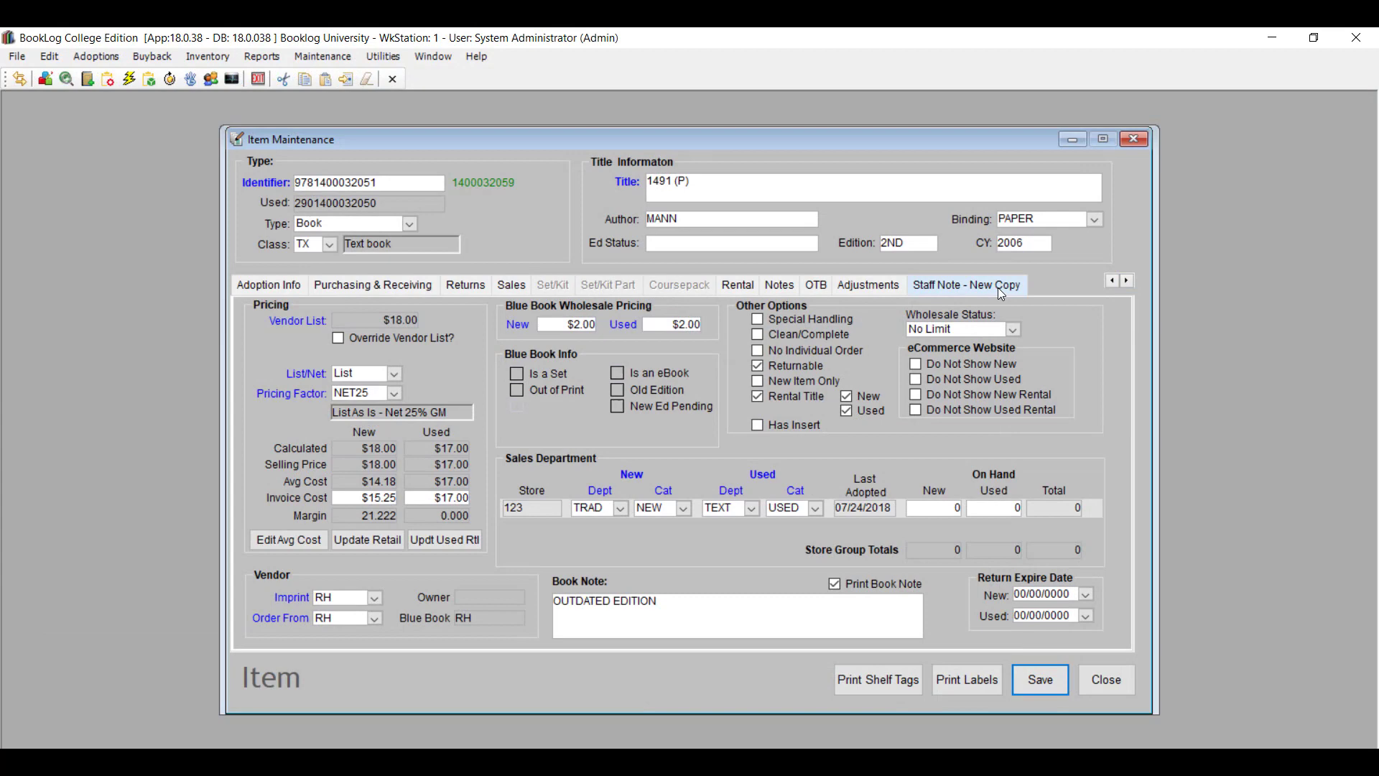
left_click(995, 292)
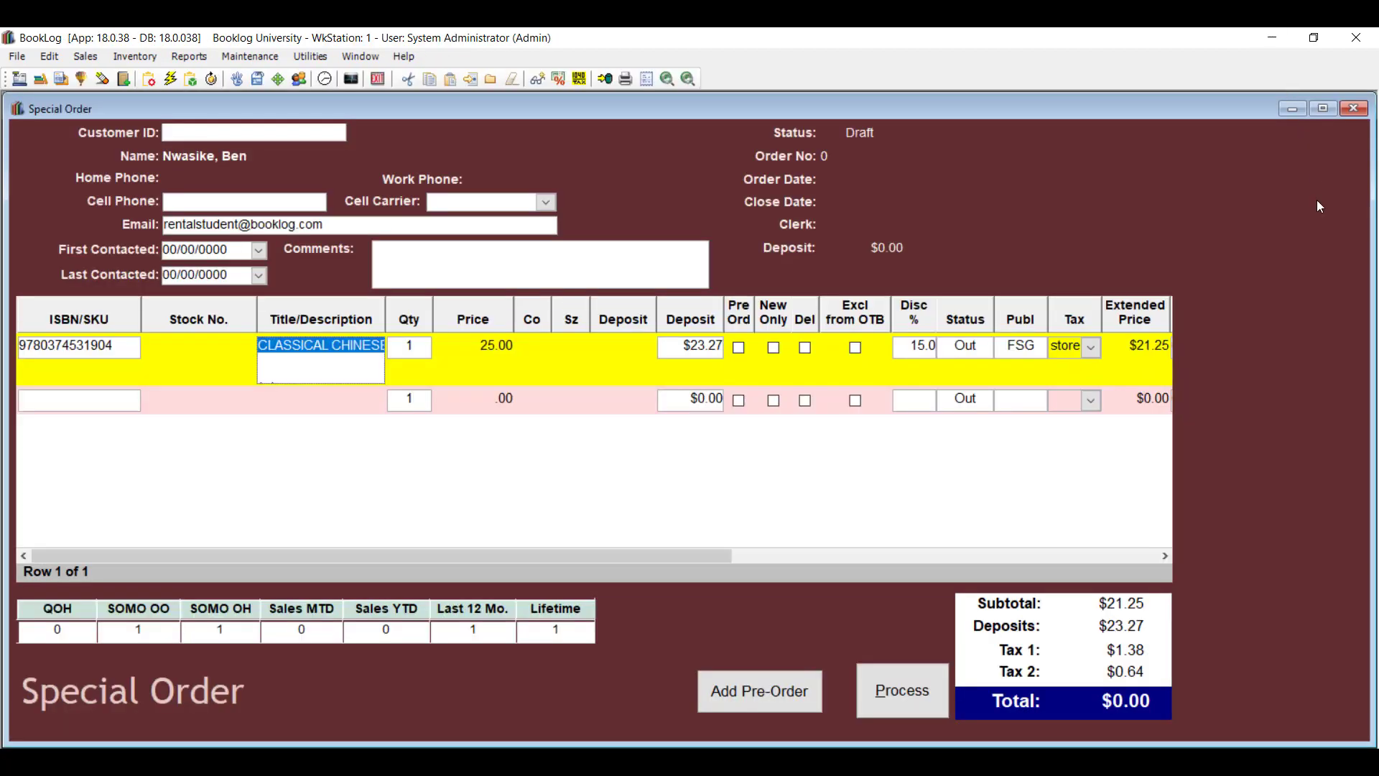
left_click(856, 349)
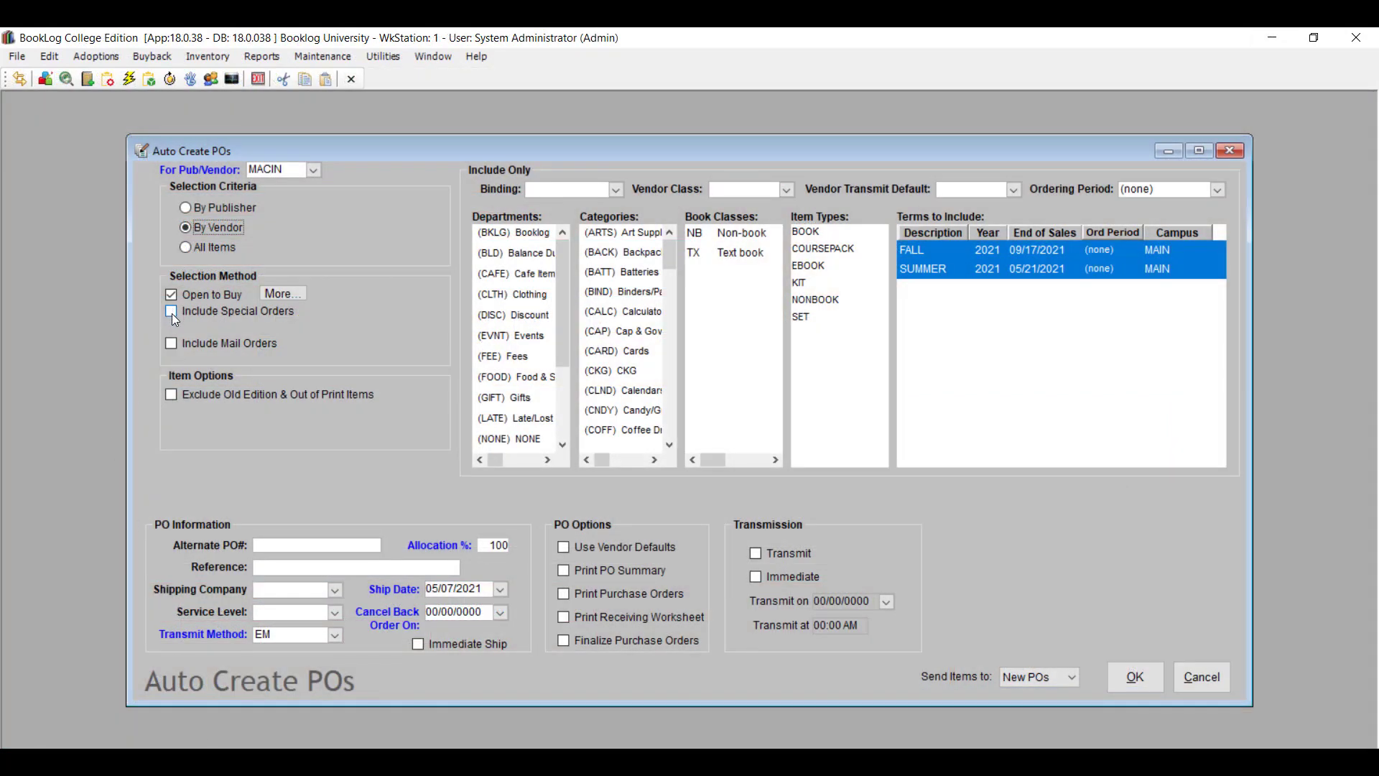
Step: Auto-create the MACIN purchase order including special orders, with back orders cancelled on 05/28/2021, and open the new order
left_click(171, 312)
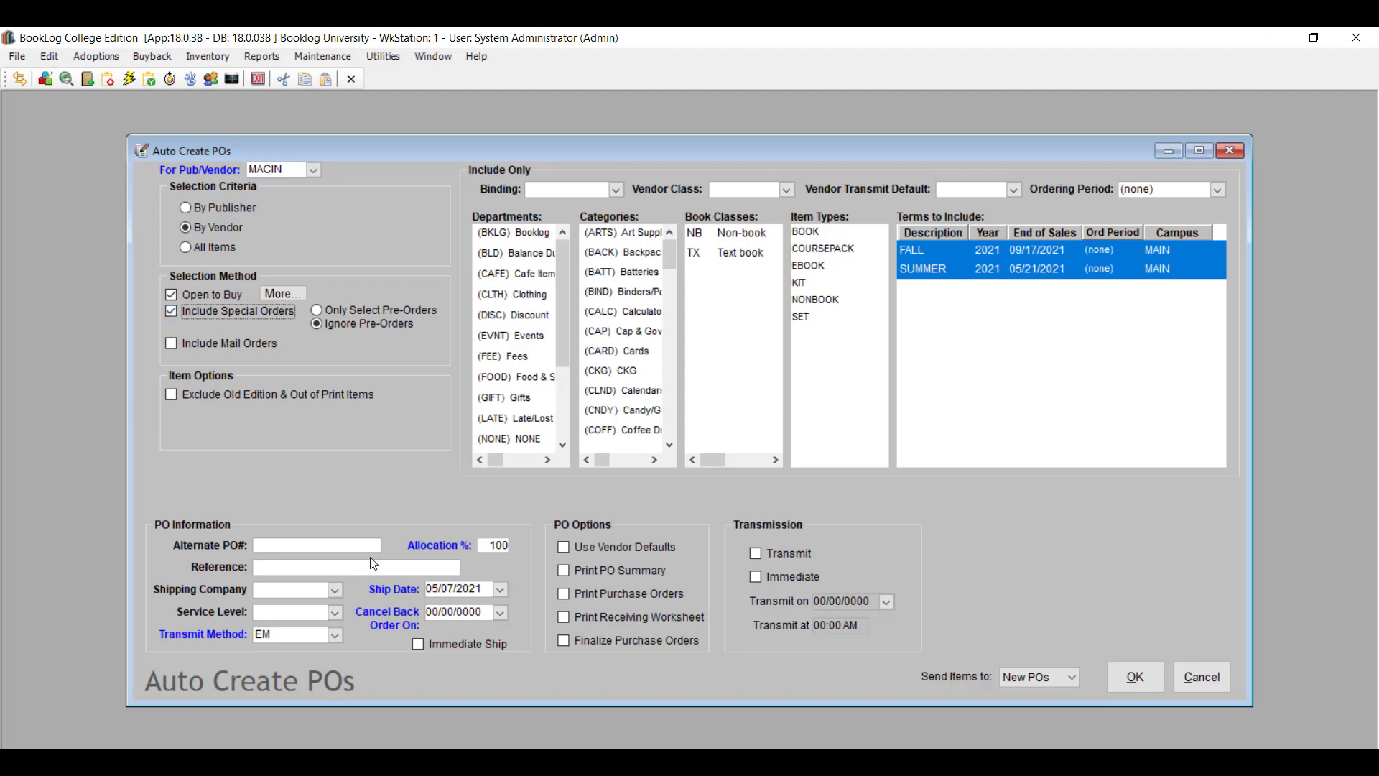
left_click(499, 612)
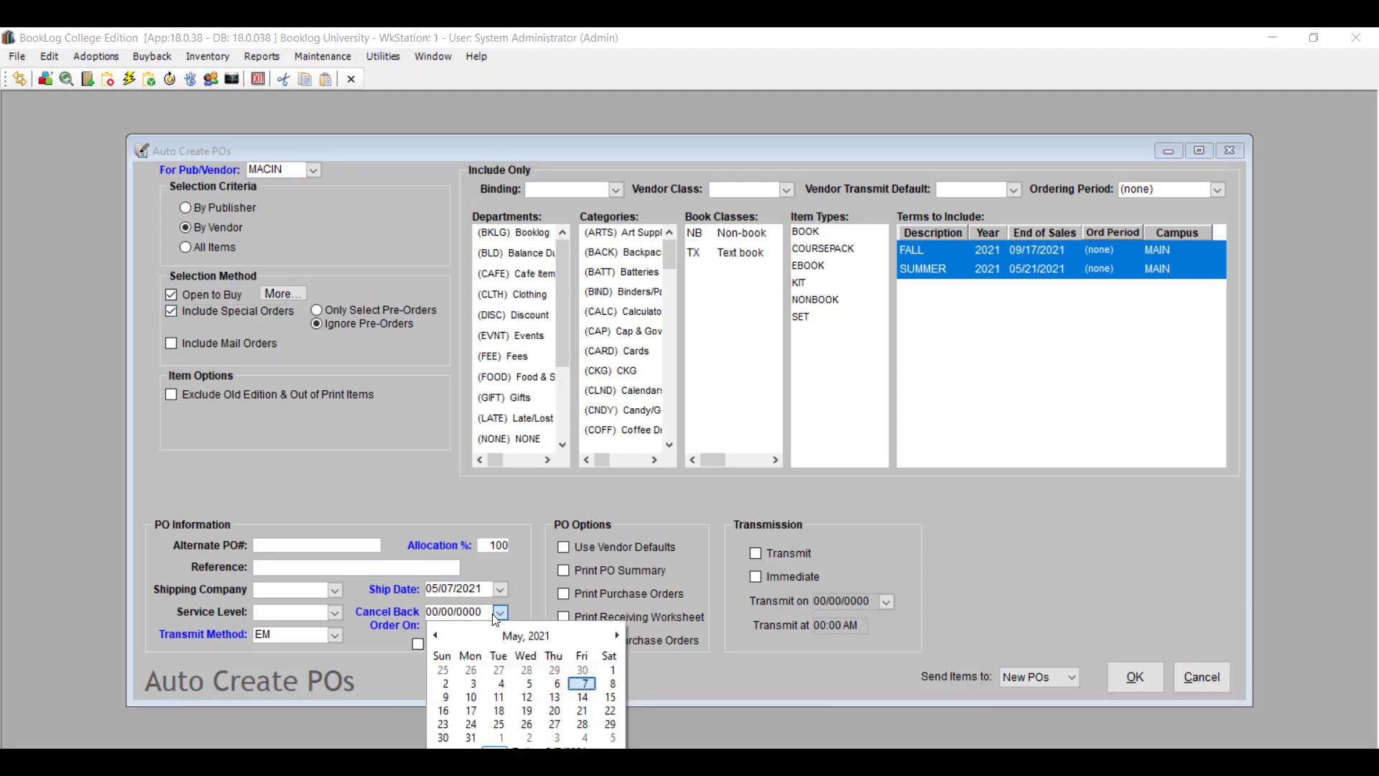
left_click(582, 725)
left_click(1134, 676)
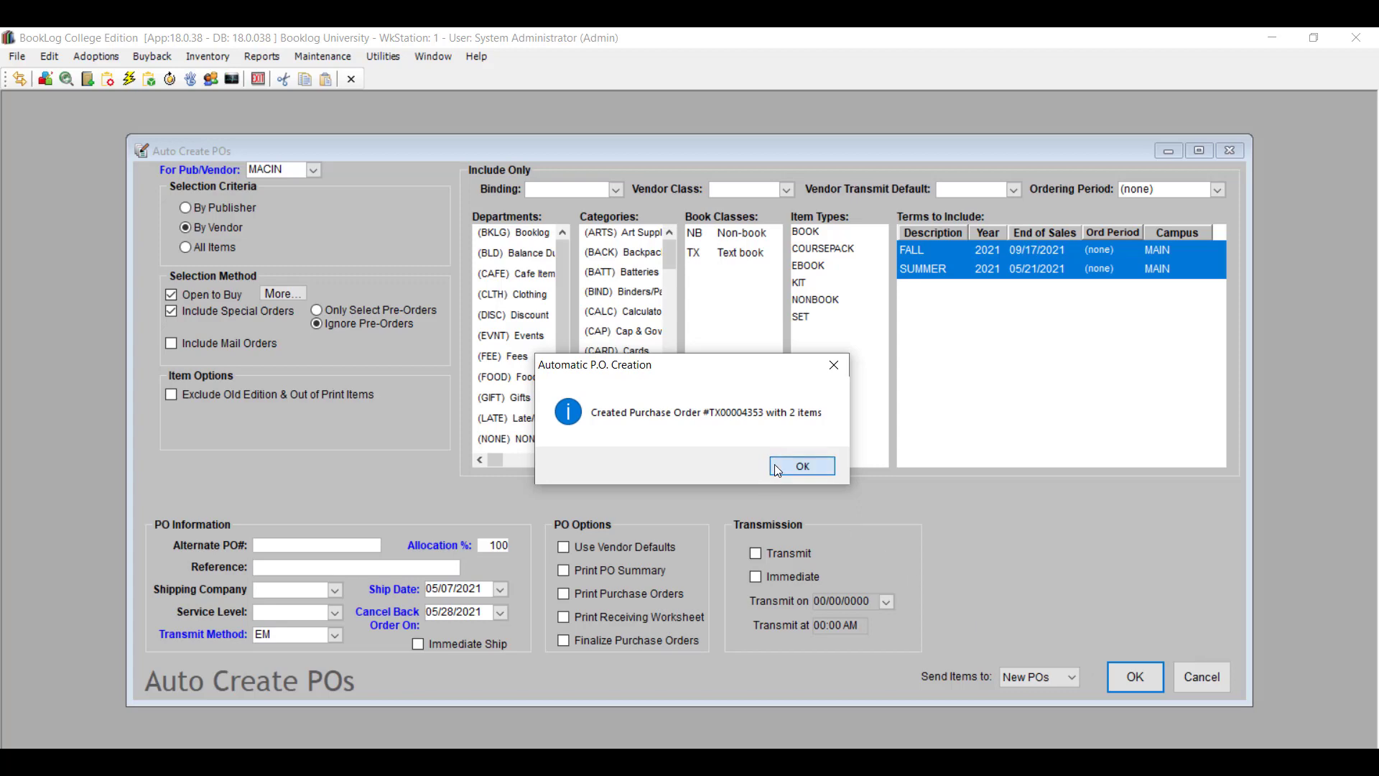
left_click(775, 465)
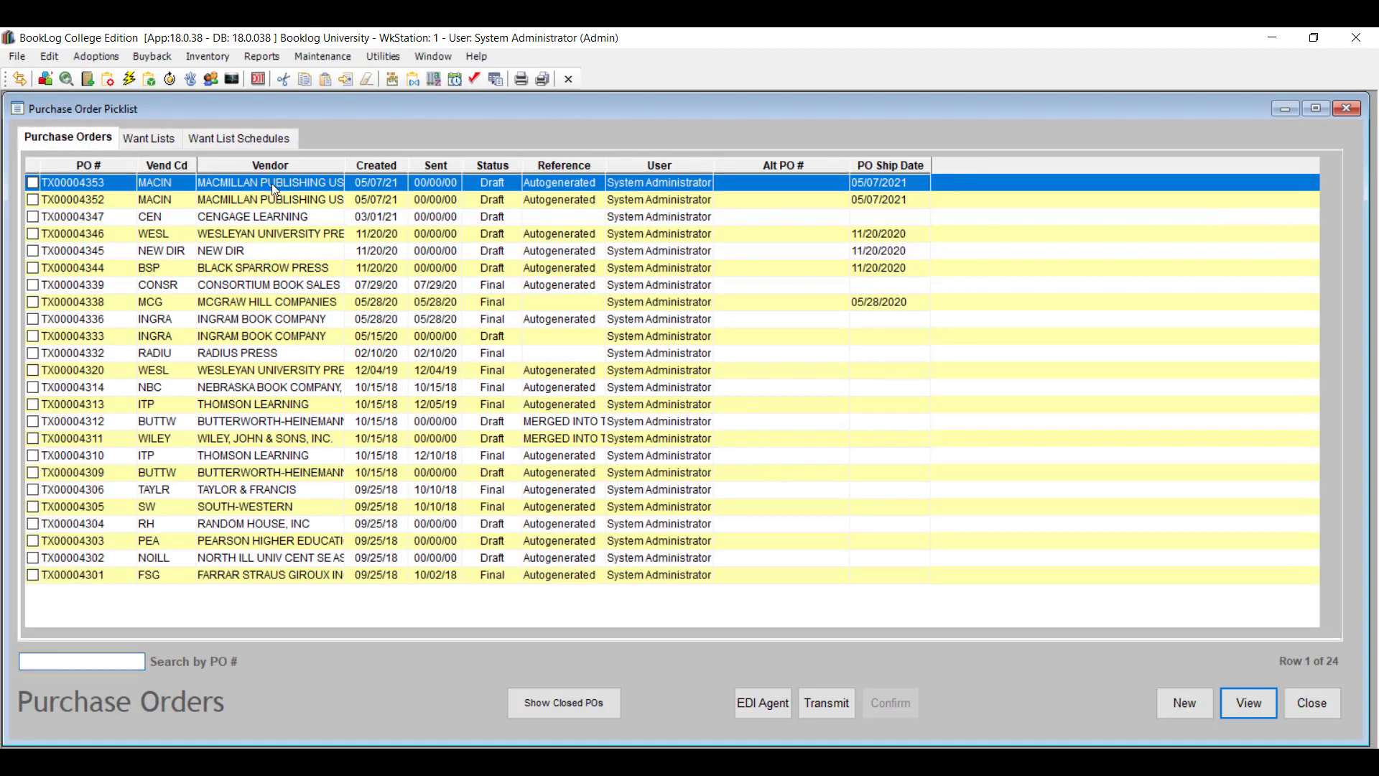
double_click(271, 183)
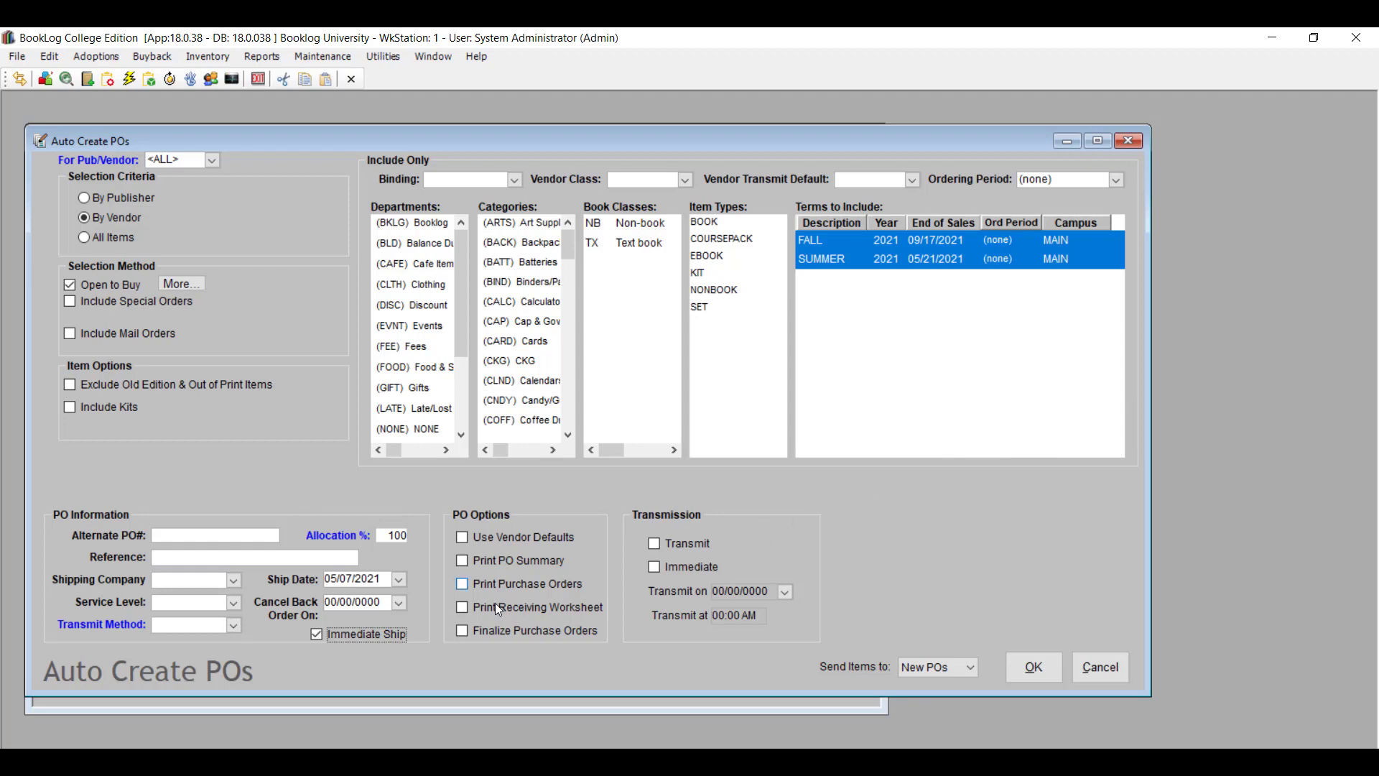
Step: Set the transmit method for the automatic POs of all vendors to Vendor Default Order Method
left_click(234, 625)
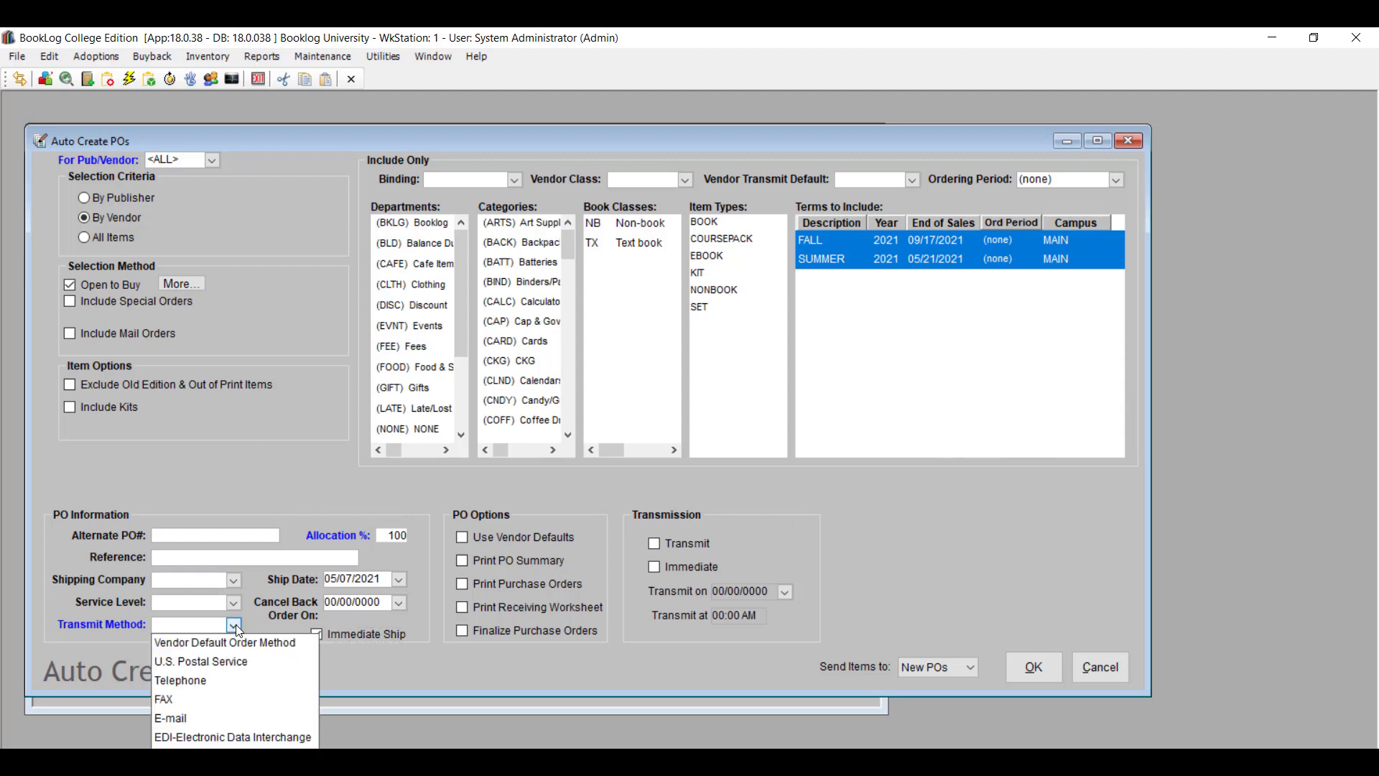
left_click(299, 645)
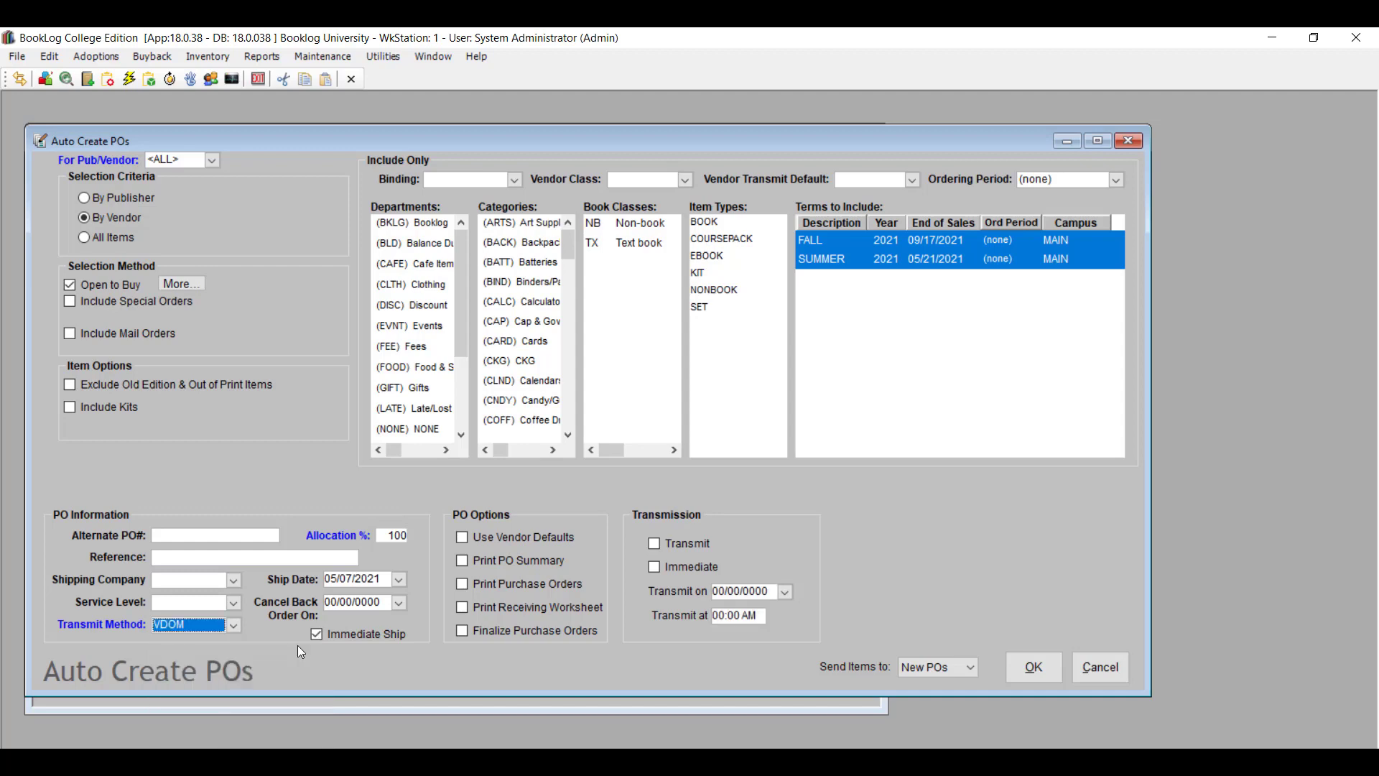
left_click(234, 625)
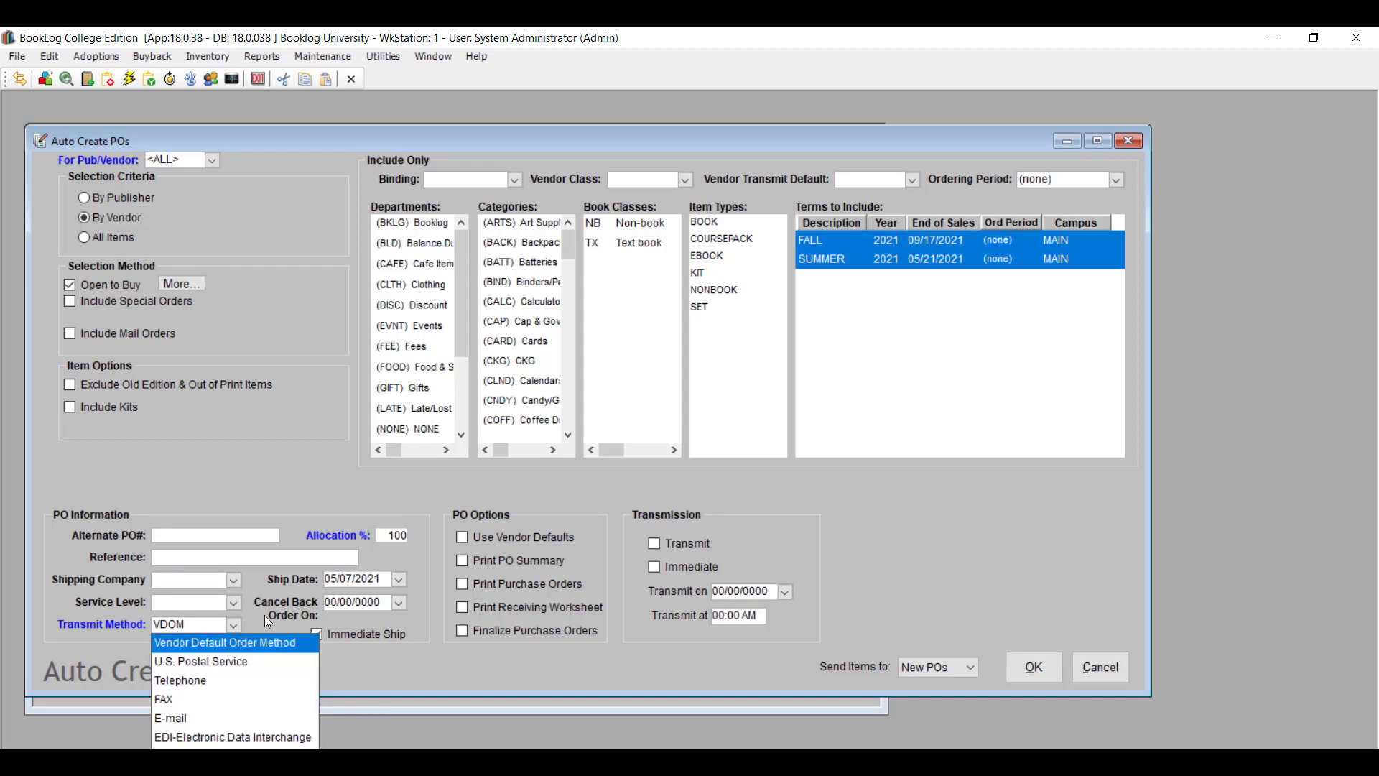
left_click(428, 136)
Step: Check the default ordering method in the MACIN vendor record, and return to the Auto Create POs window
left_click_drag(404, 136, 958, 140)
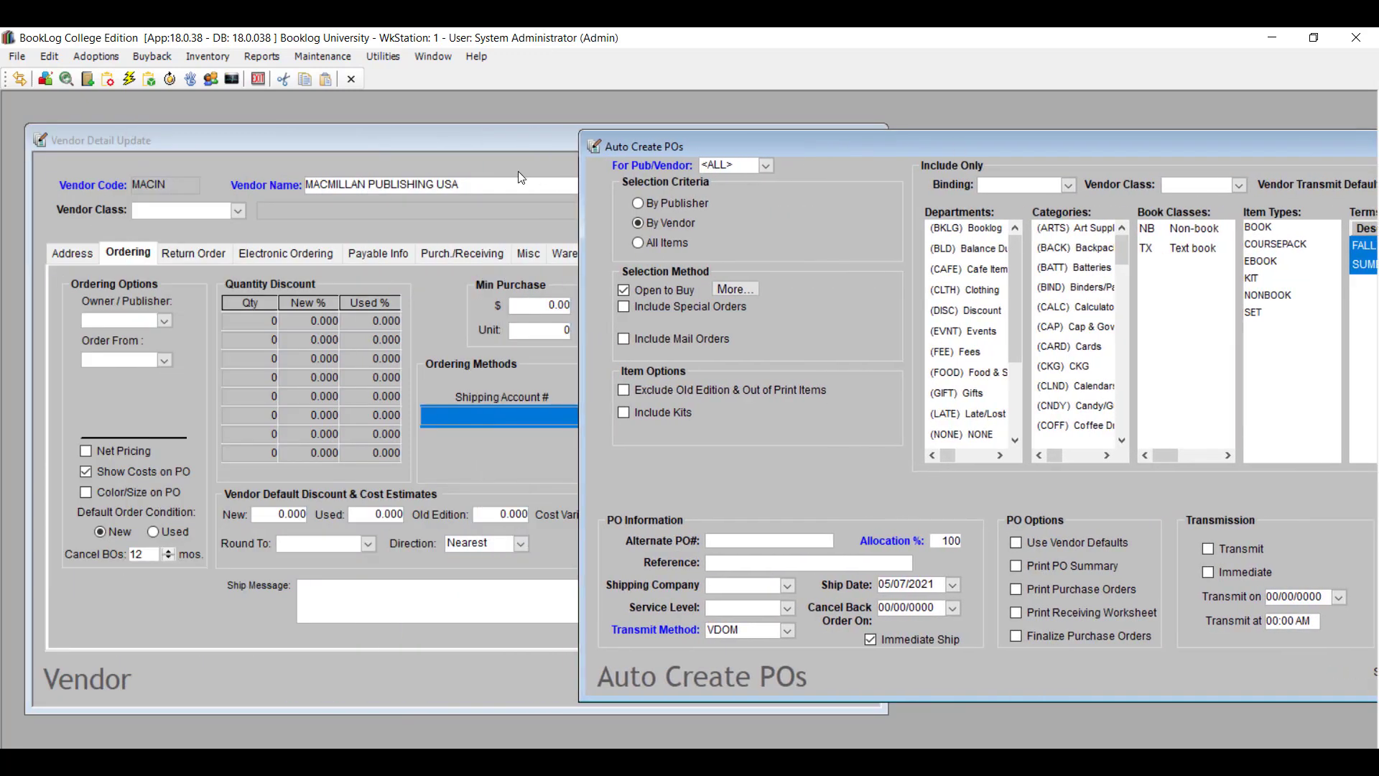
left_click(489, 140)
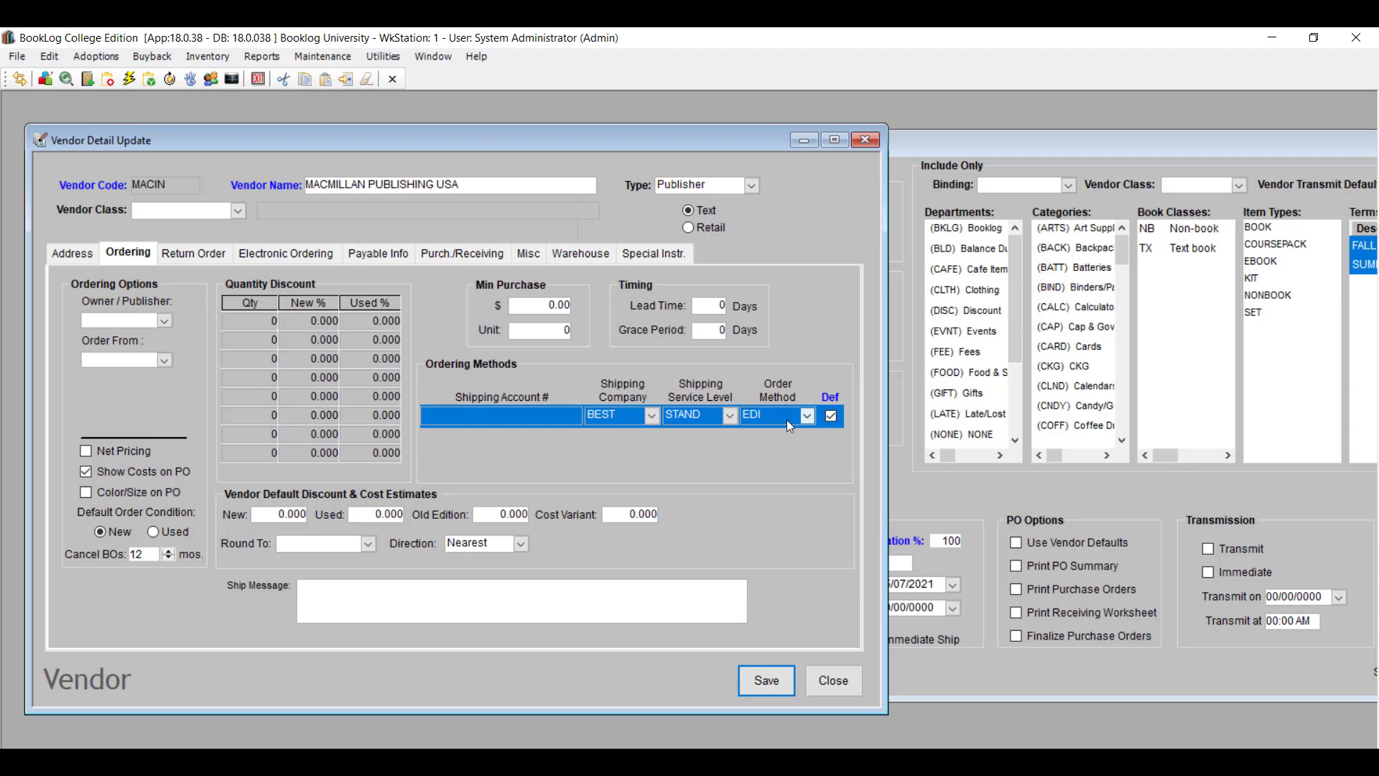
left_click(1023, 149)
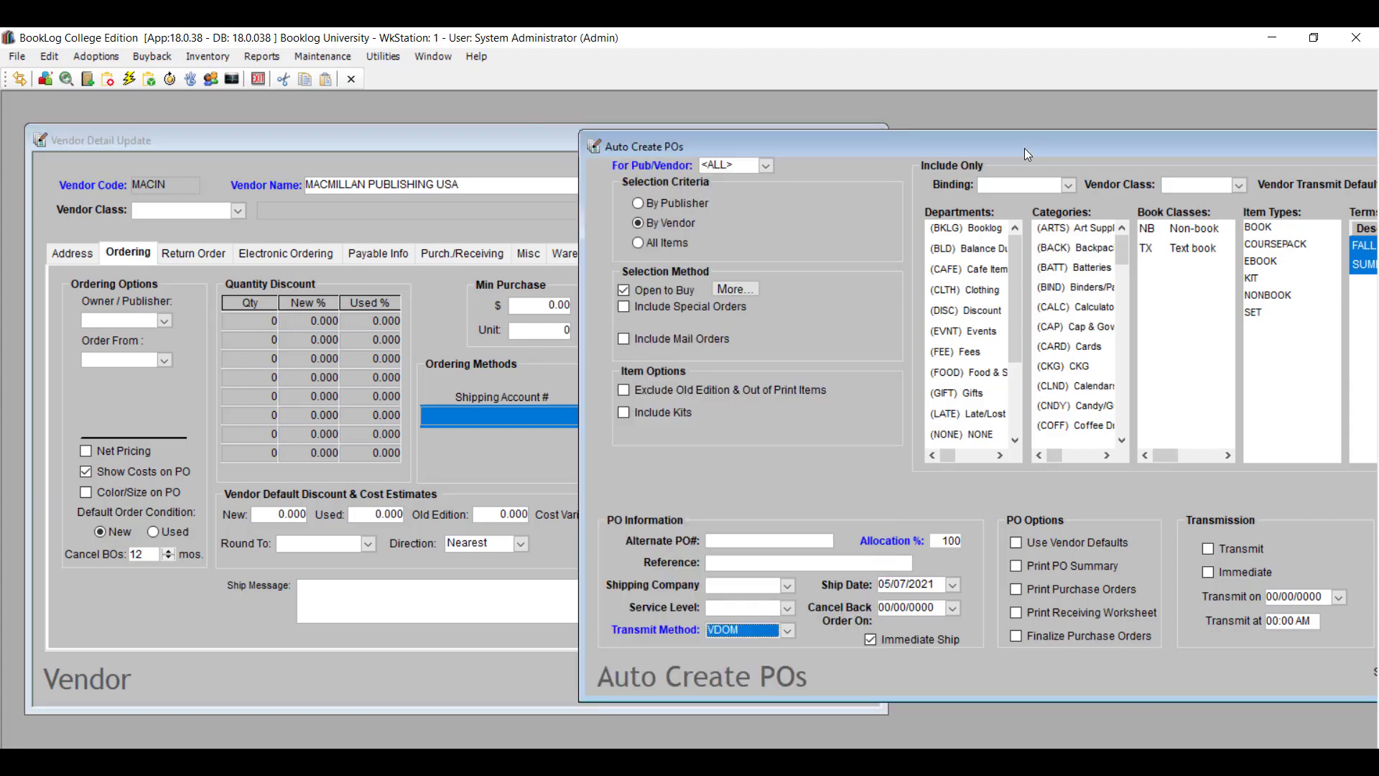
left_click_drag(1024, 148, 467, 141)
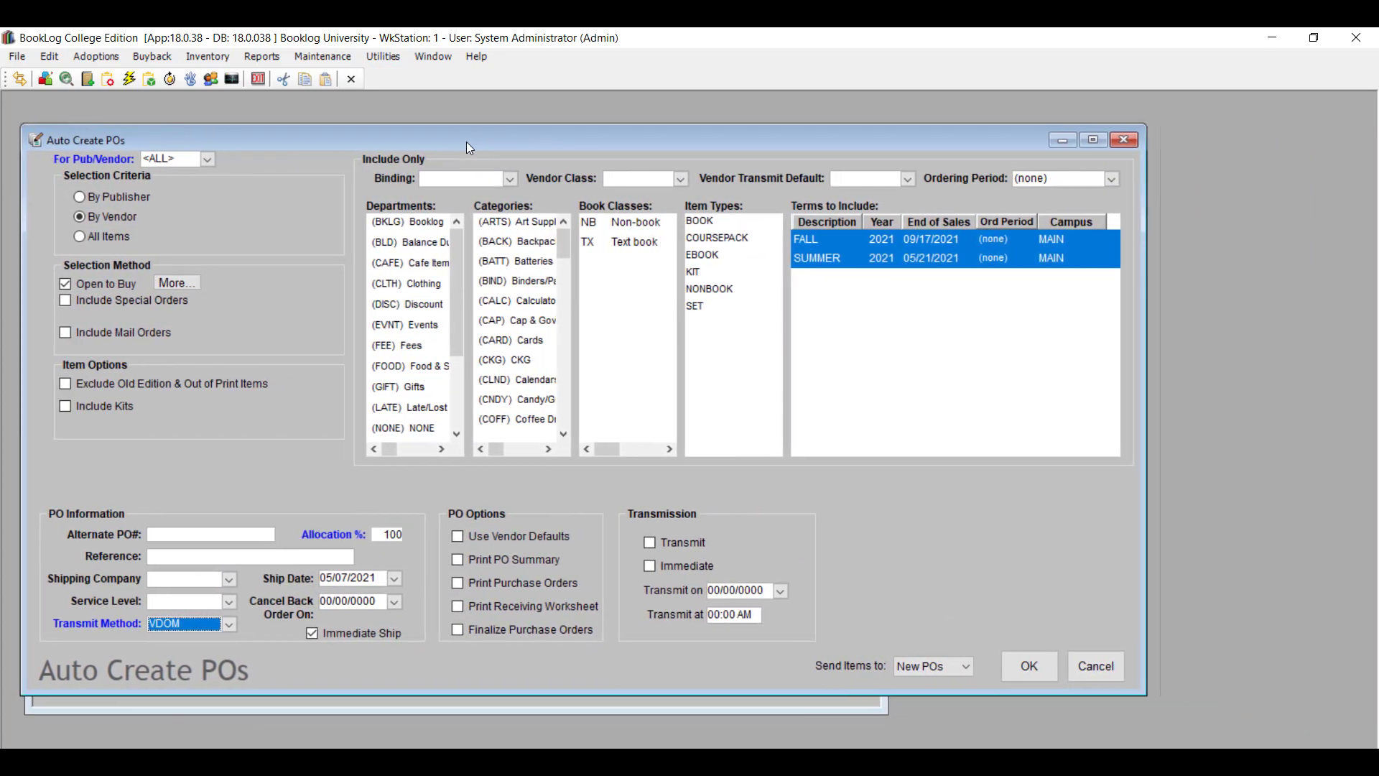
Step: Set the automatic POs' transmit method to EDI-Electronic Data Interchange and bring the MACIN vendor record back into view
left_click(229, 623)
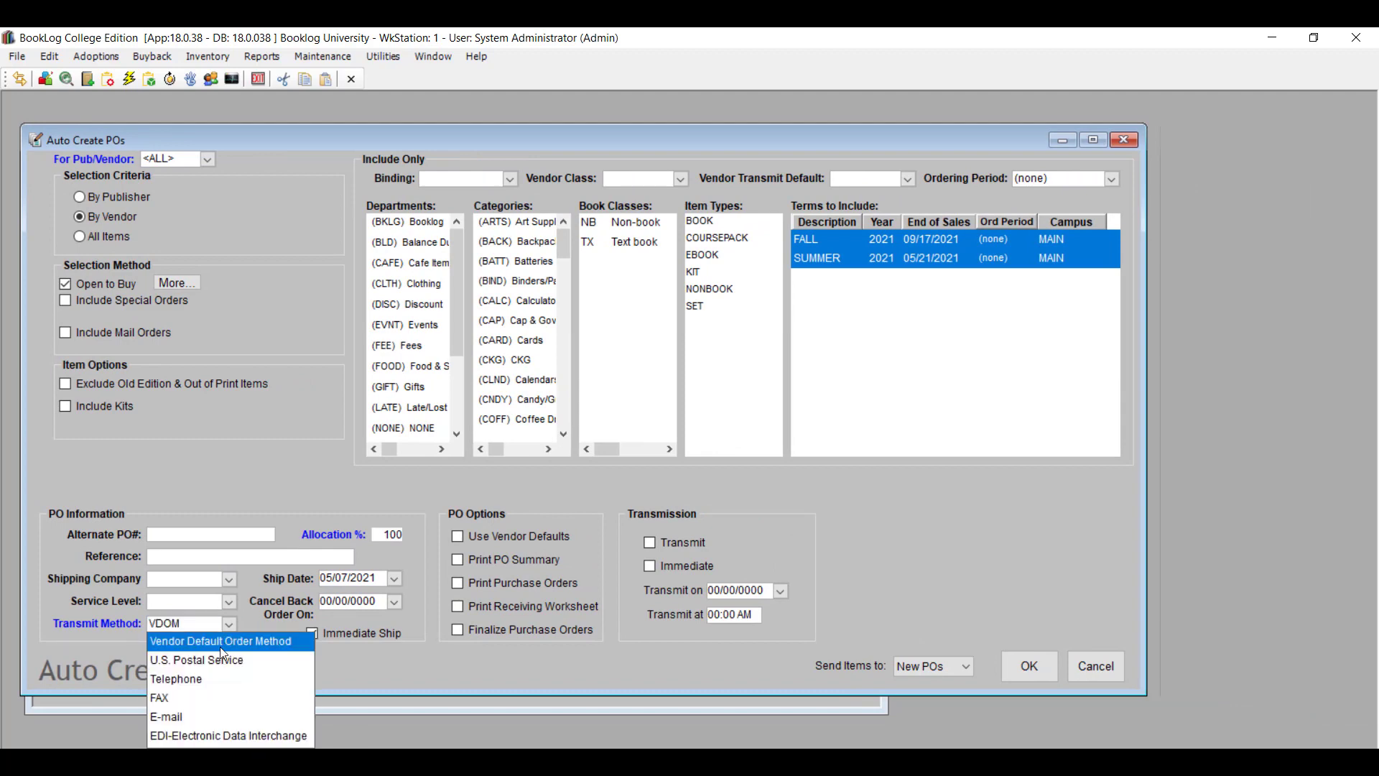
left_click(228, 737)
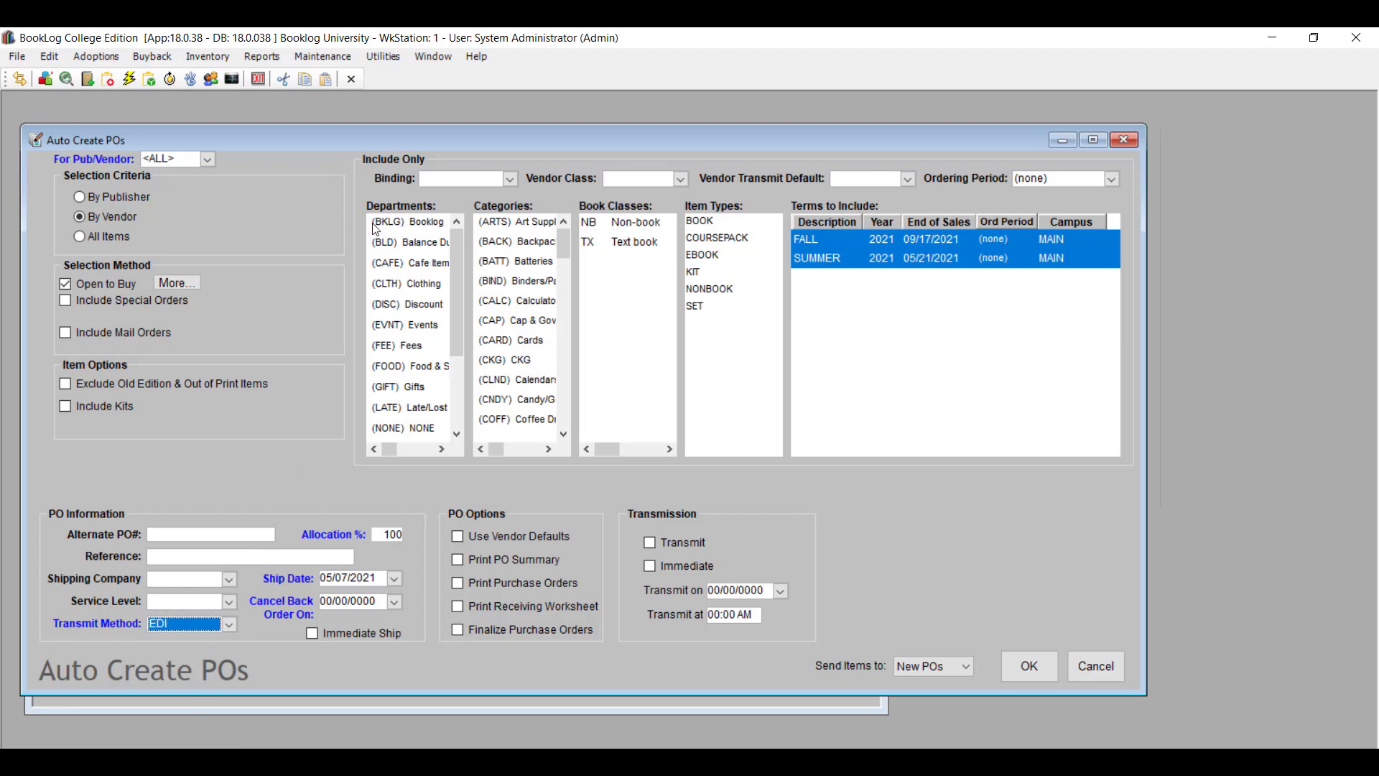
left_click_drag(344, 137, 874, 136)
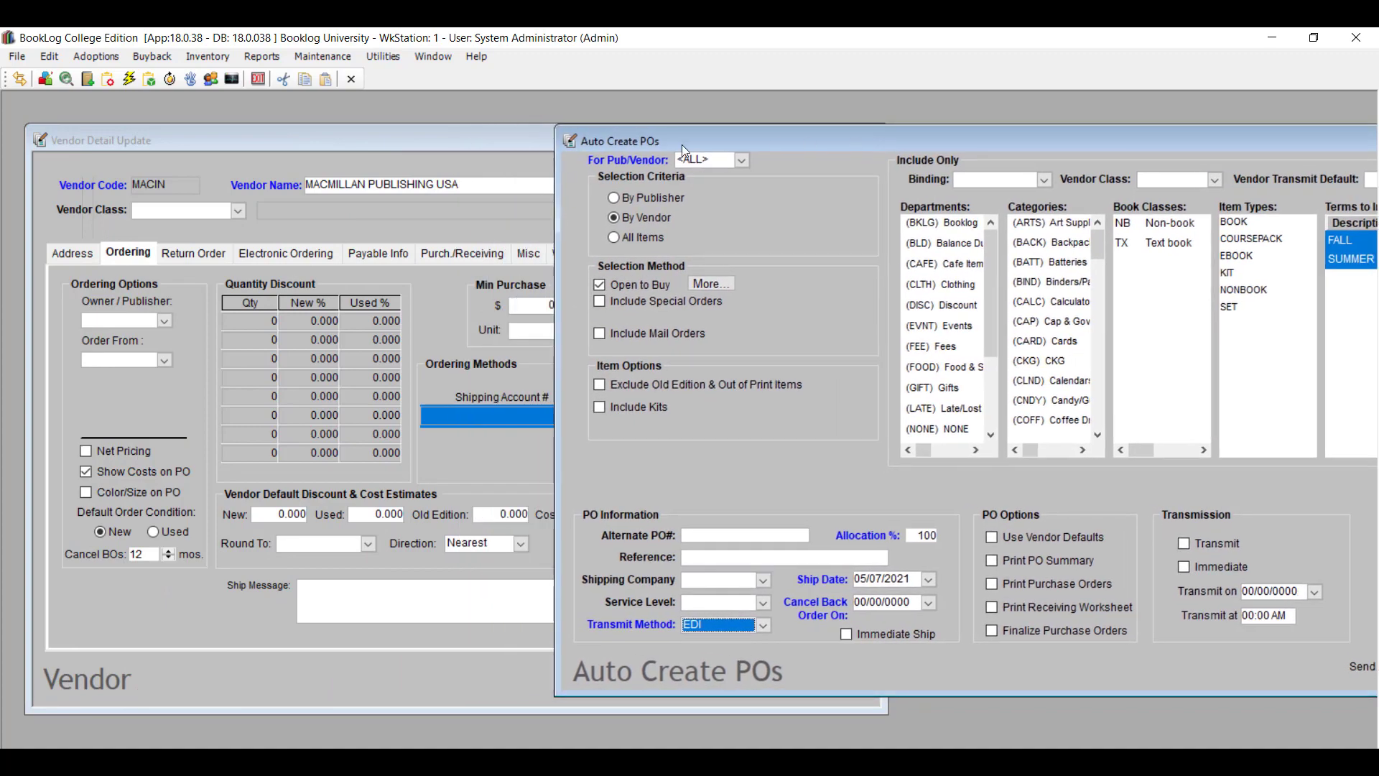
left_click(510, 149)
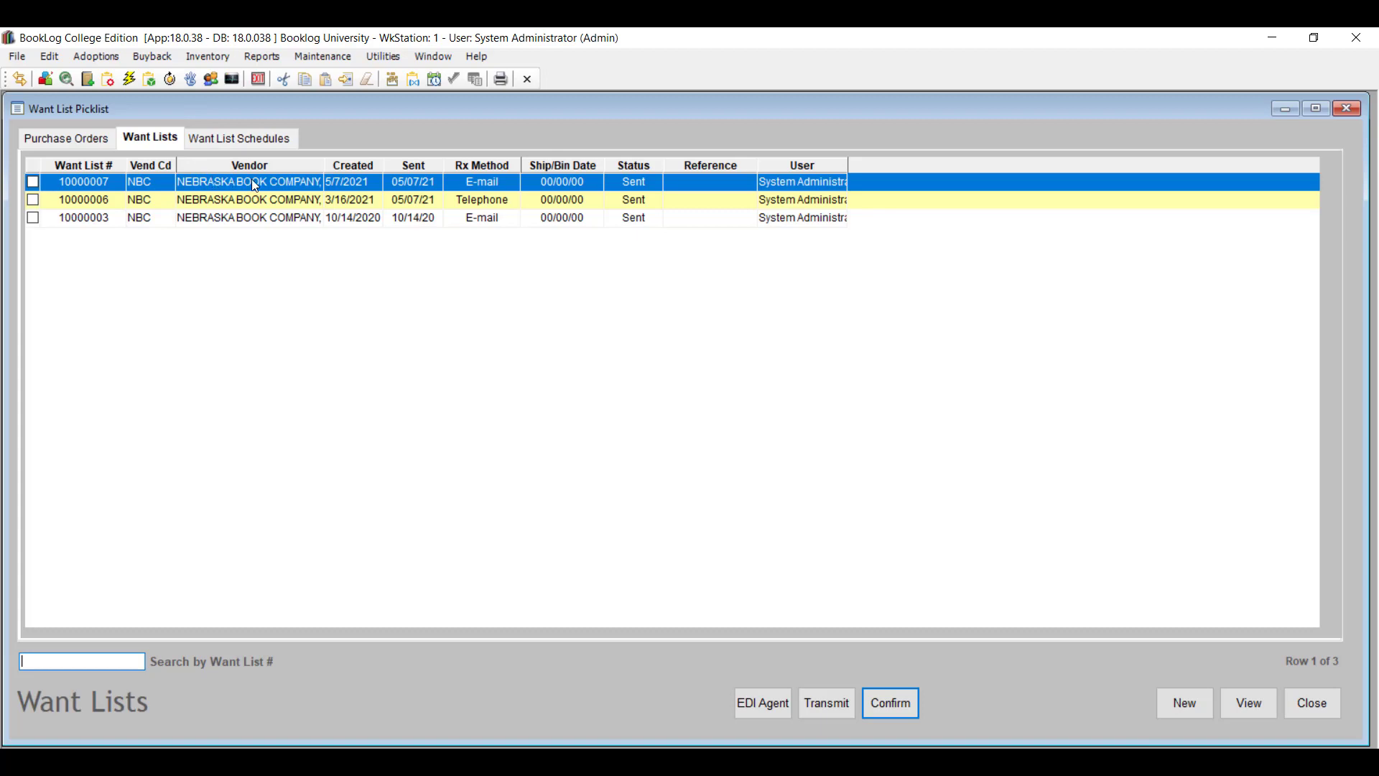
Step: Confirm the Nebraska Book Company want list created on 5/7/2021
left_click(902, 709)
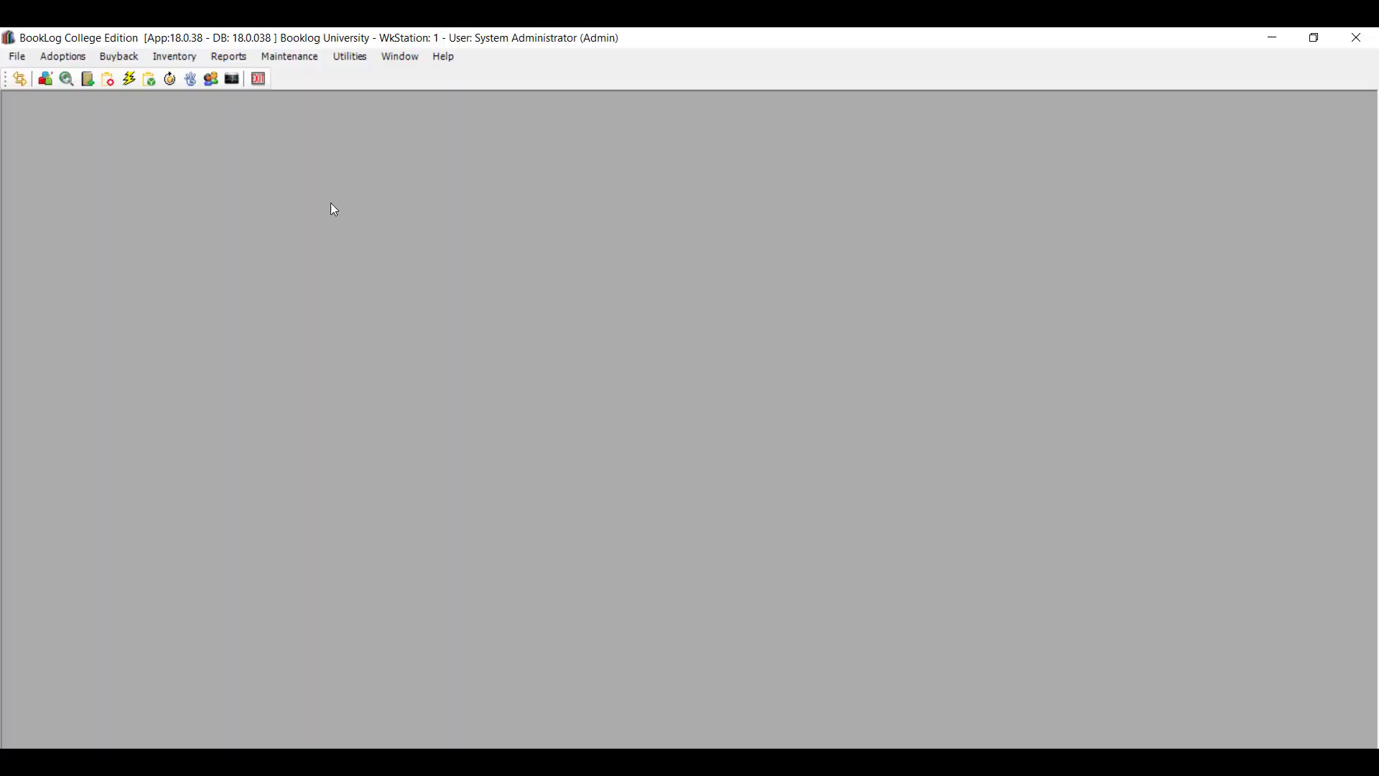
Step: Open the Returns Picklist and the Shelf Tag Defaults
left_click(185, 61)
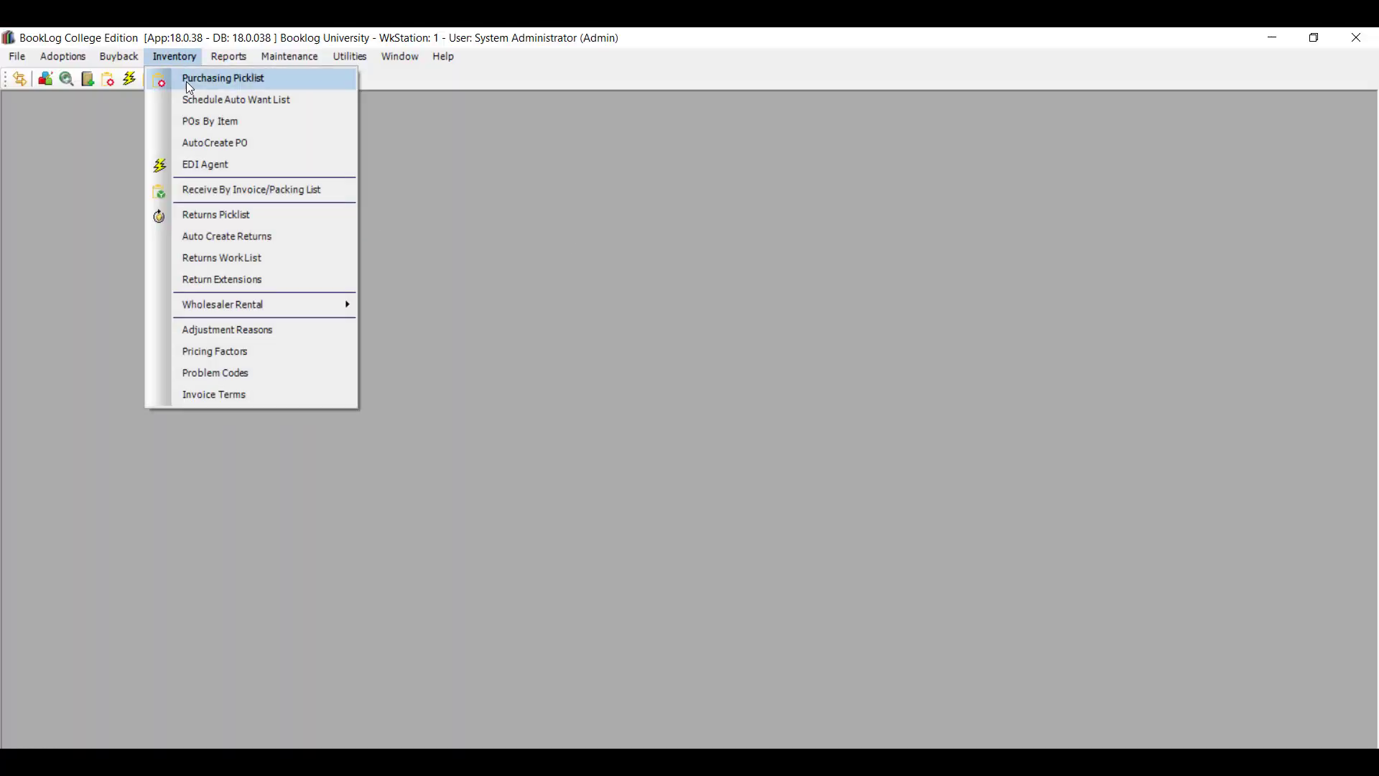
left_click(219, 211)
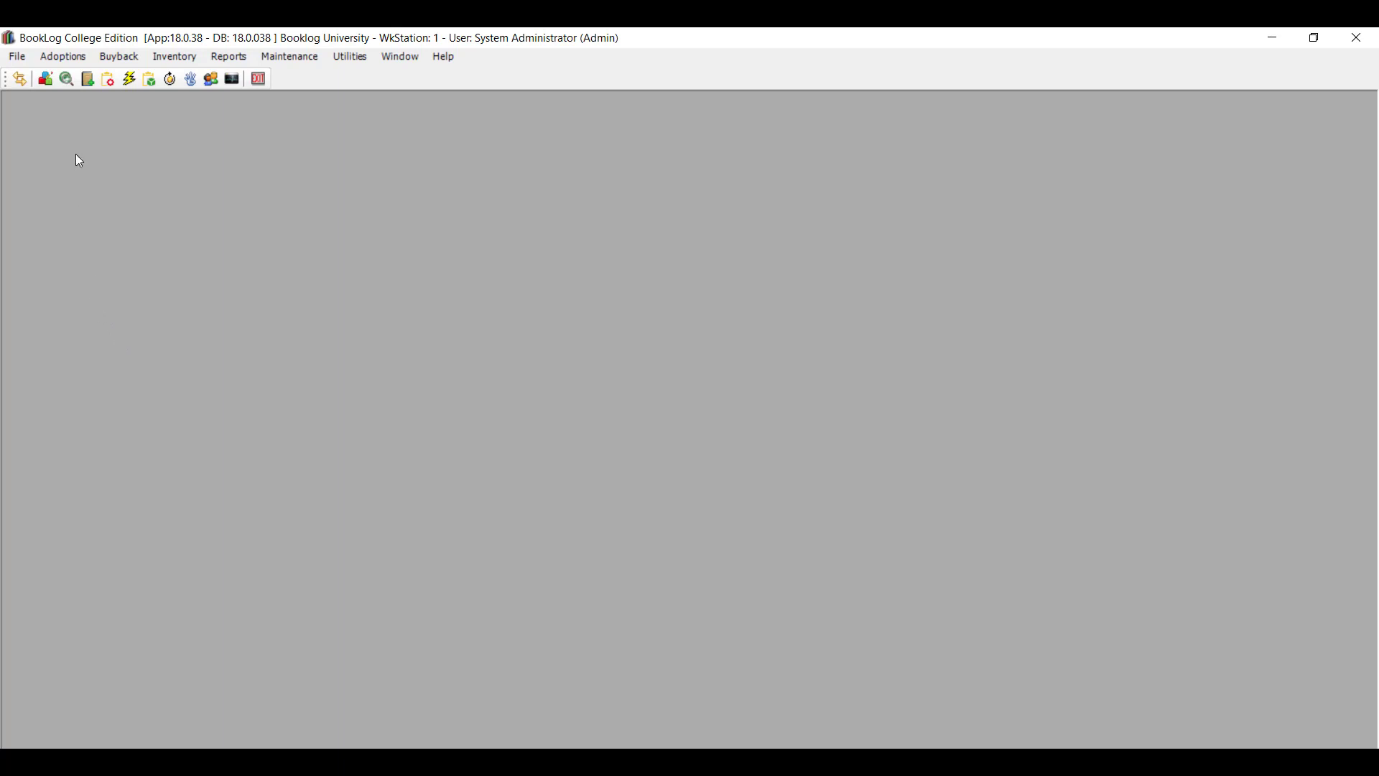
left_click(66, 57)
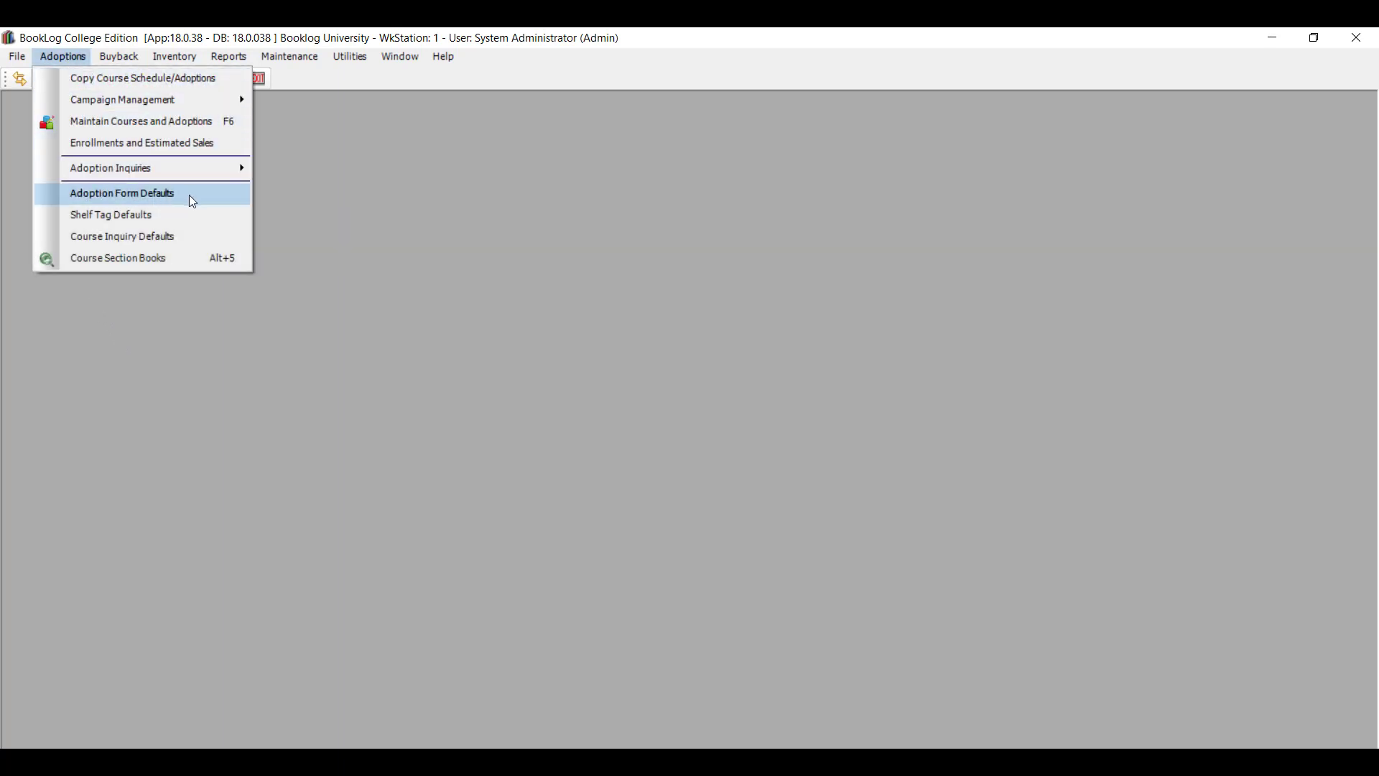
left_click(197, 214)
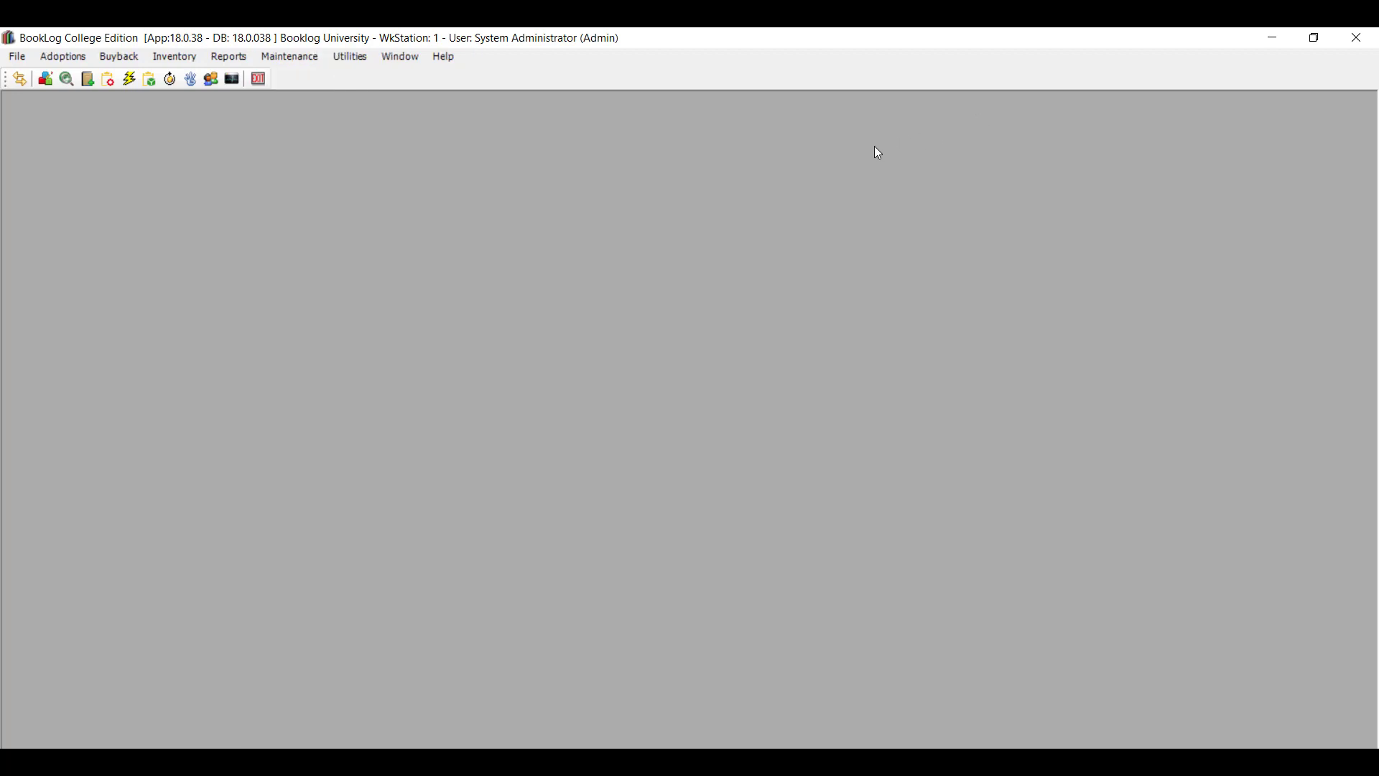
Step: Allow the Managers security profile access to Utilities | Global Changes in the Utilities permission group of the Text Management Module
left_click(291, 57)
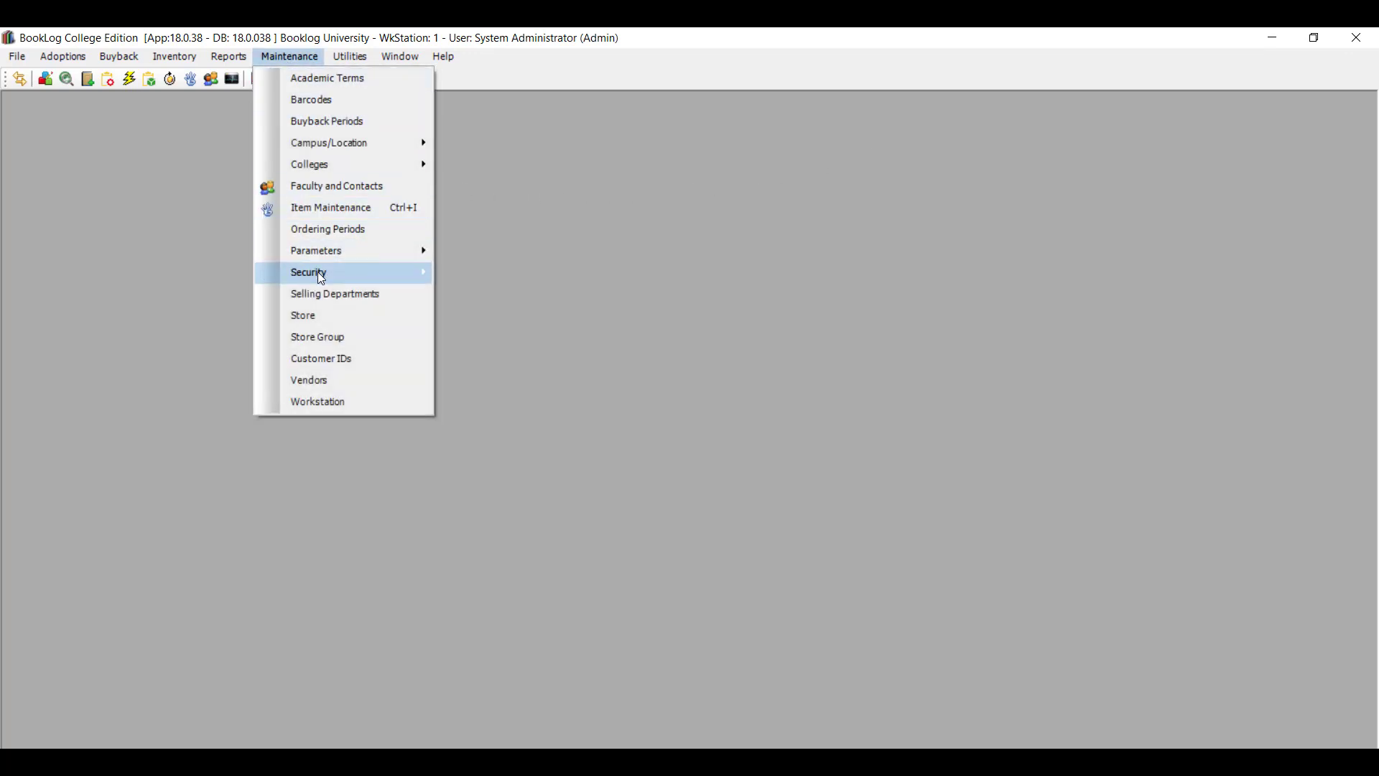
mouse_move(398, 274)
left_click(500, 282)
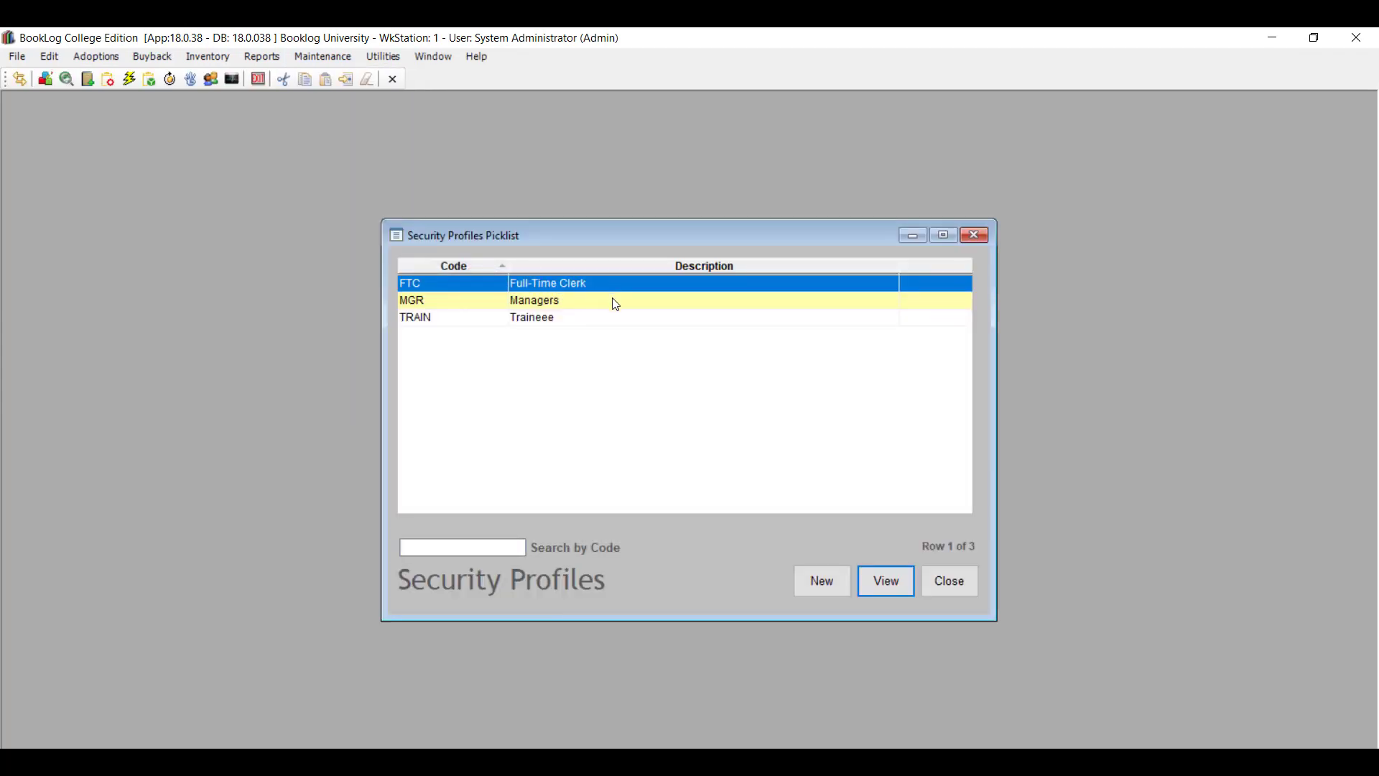
double_click(615, 302)
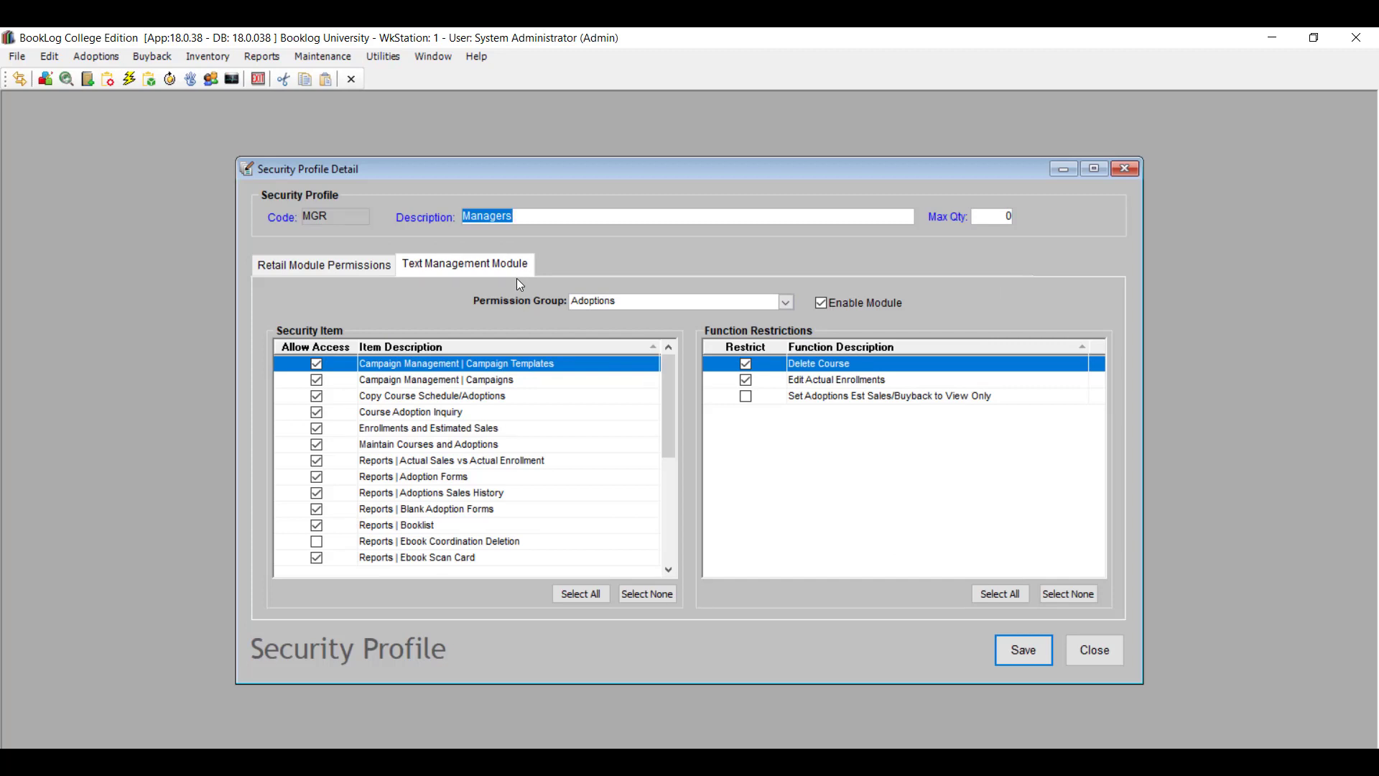
left_click(787, 303)
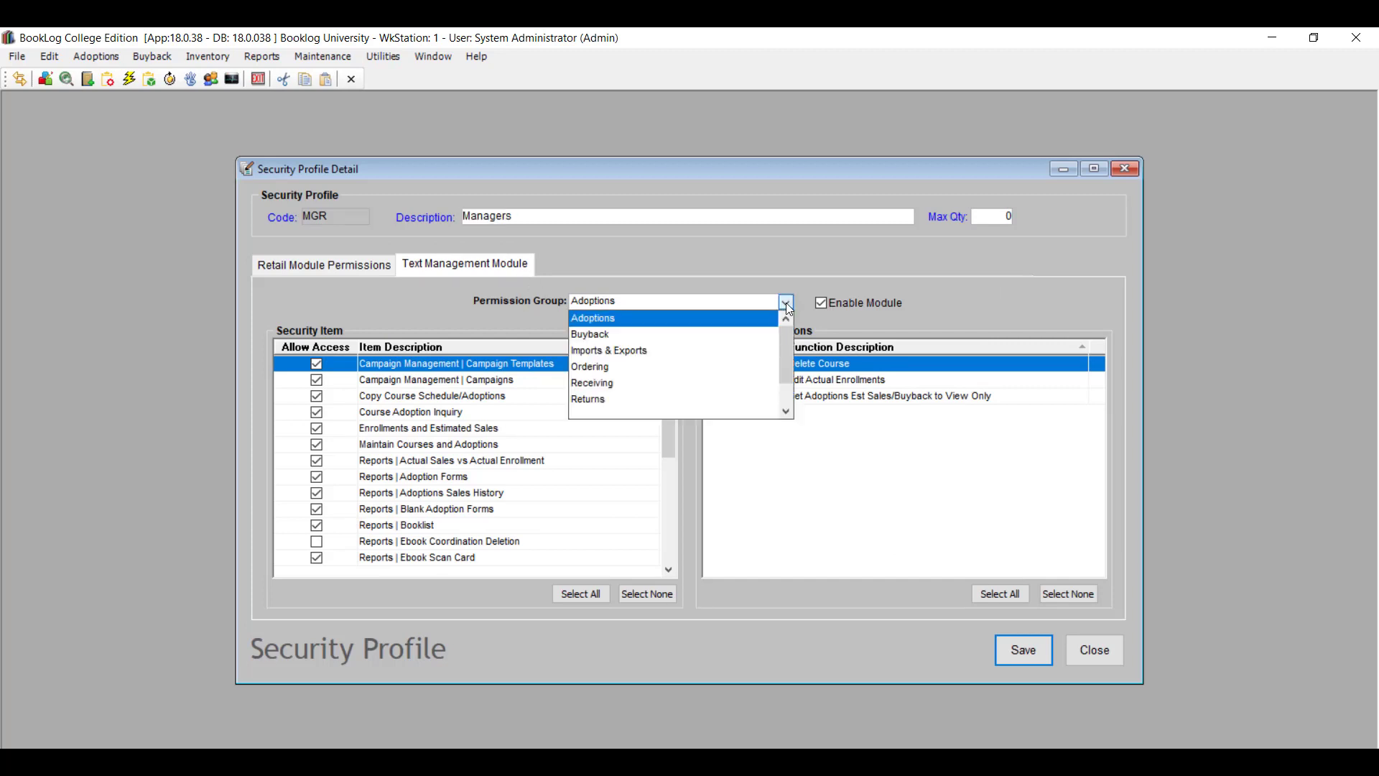
left_click_drag(789, 343, 789, 385)
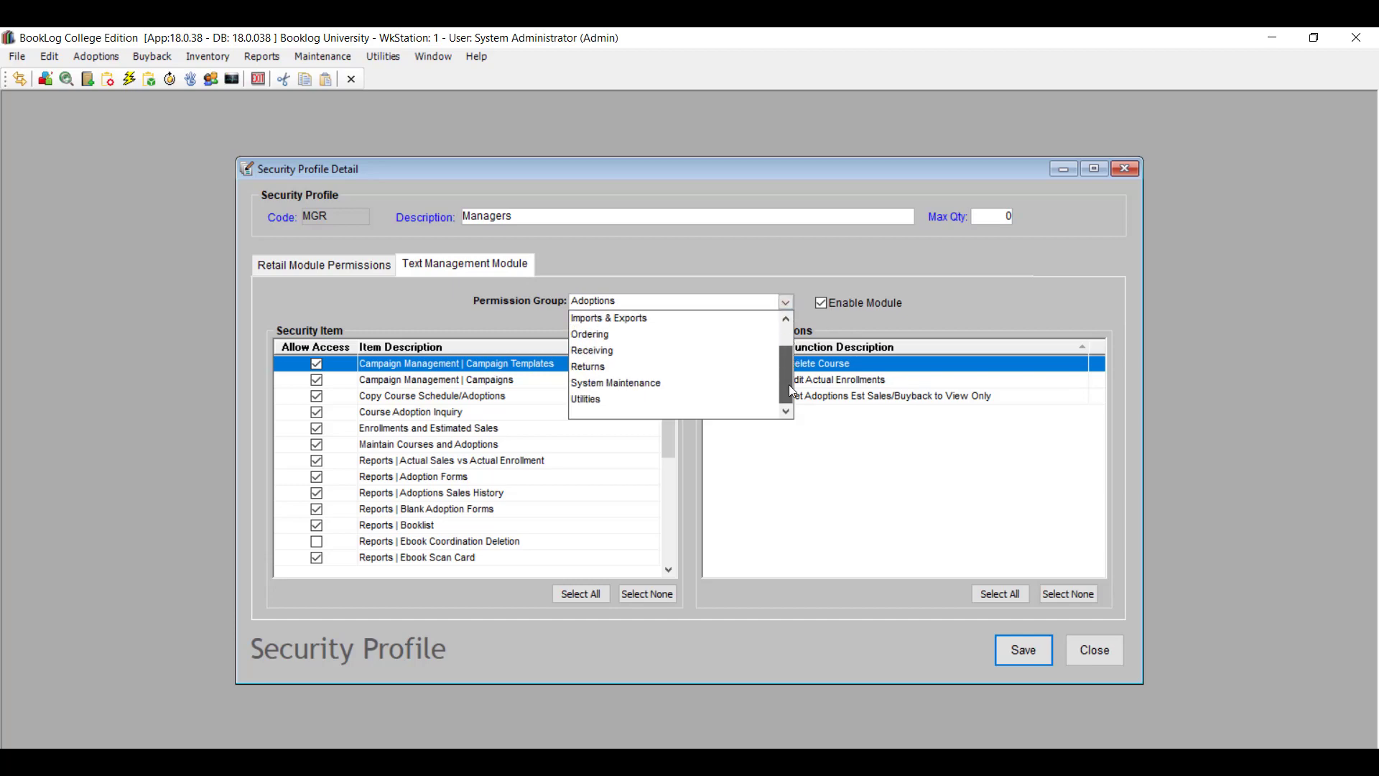
left_click(633, 401)
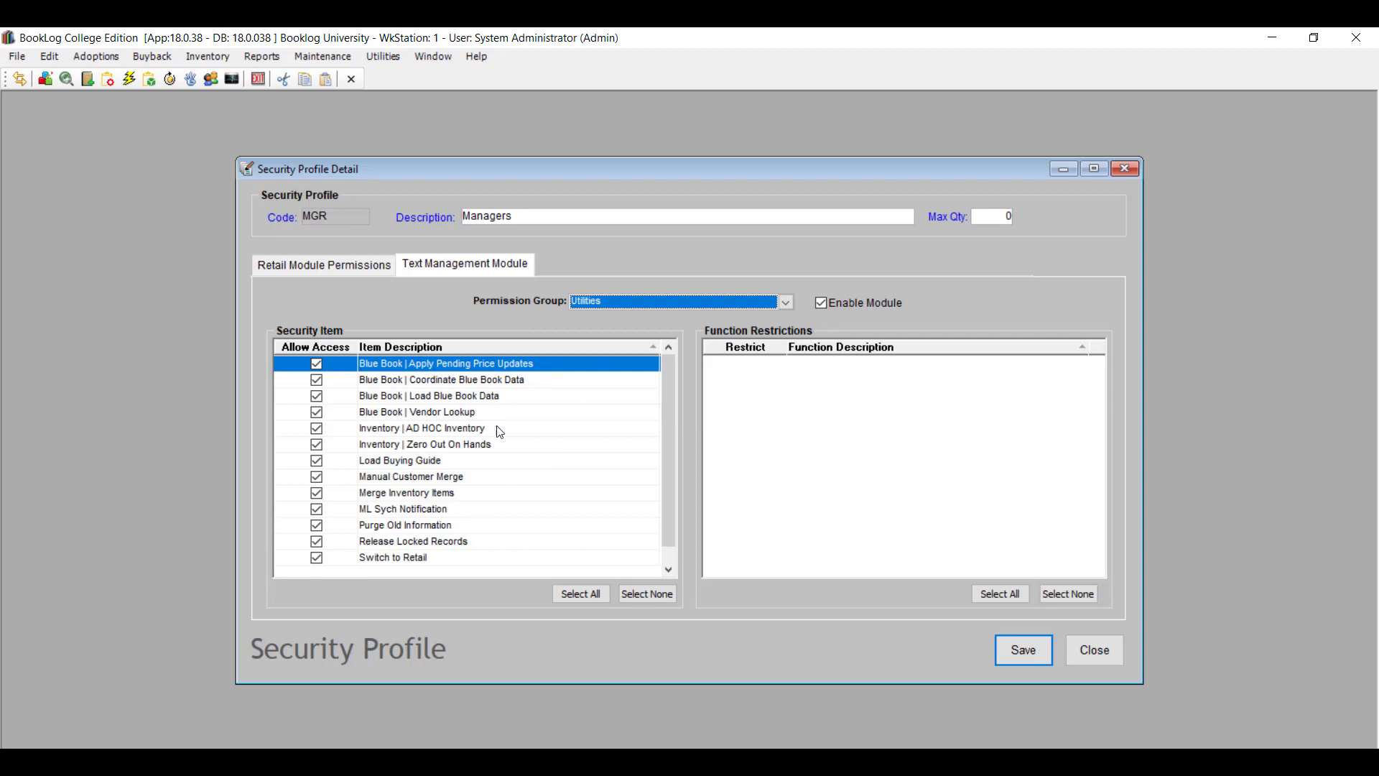
scroll(474, 431, "down", 1)
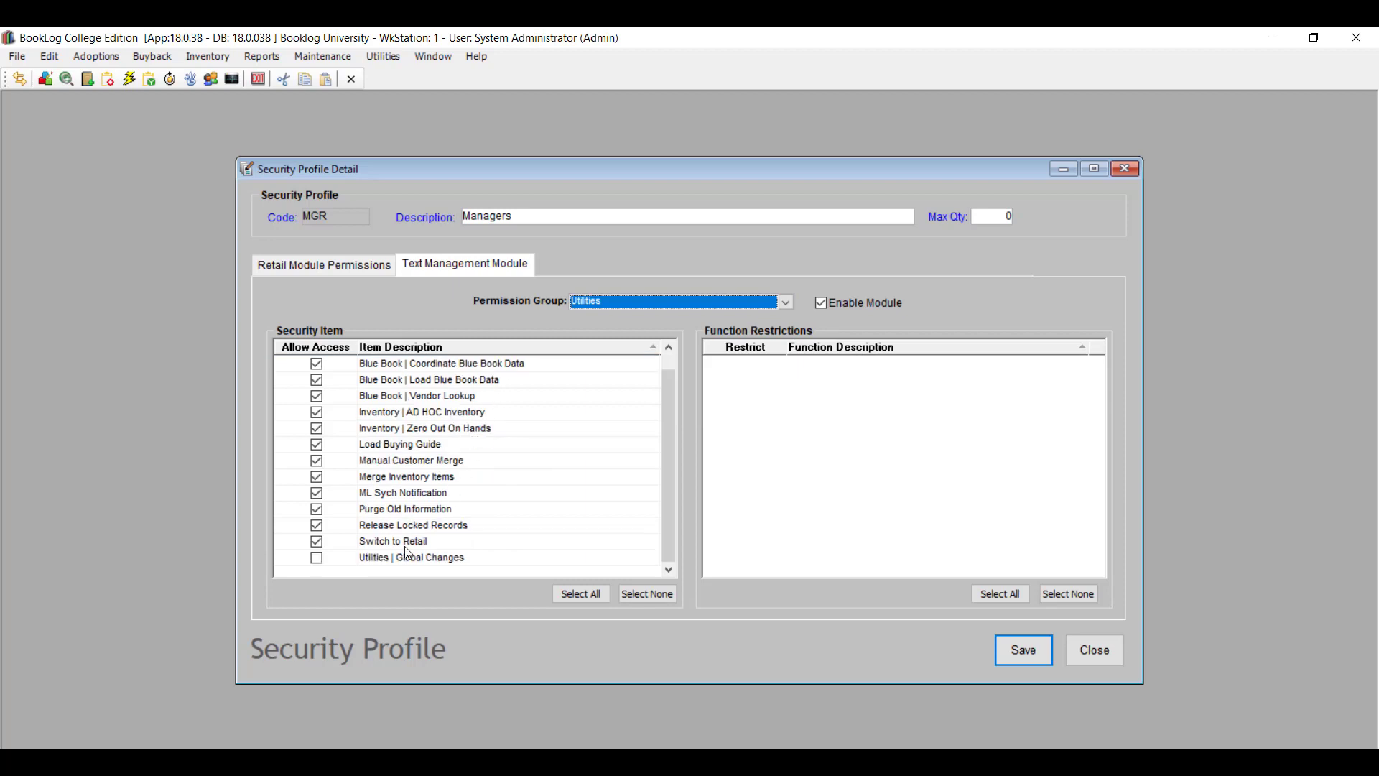
left_click(317, 559)
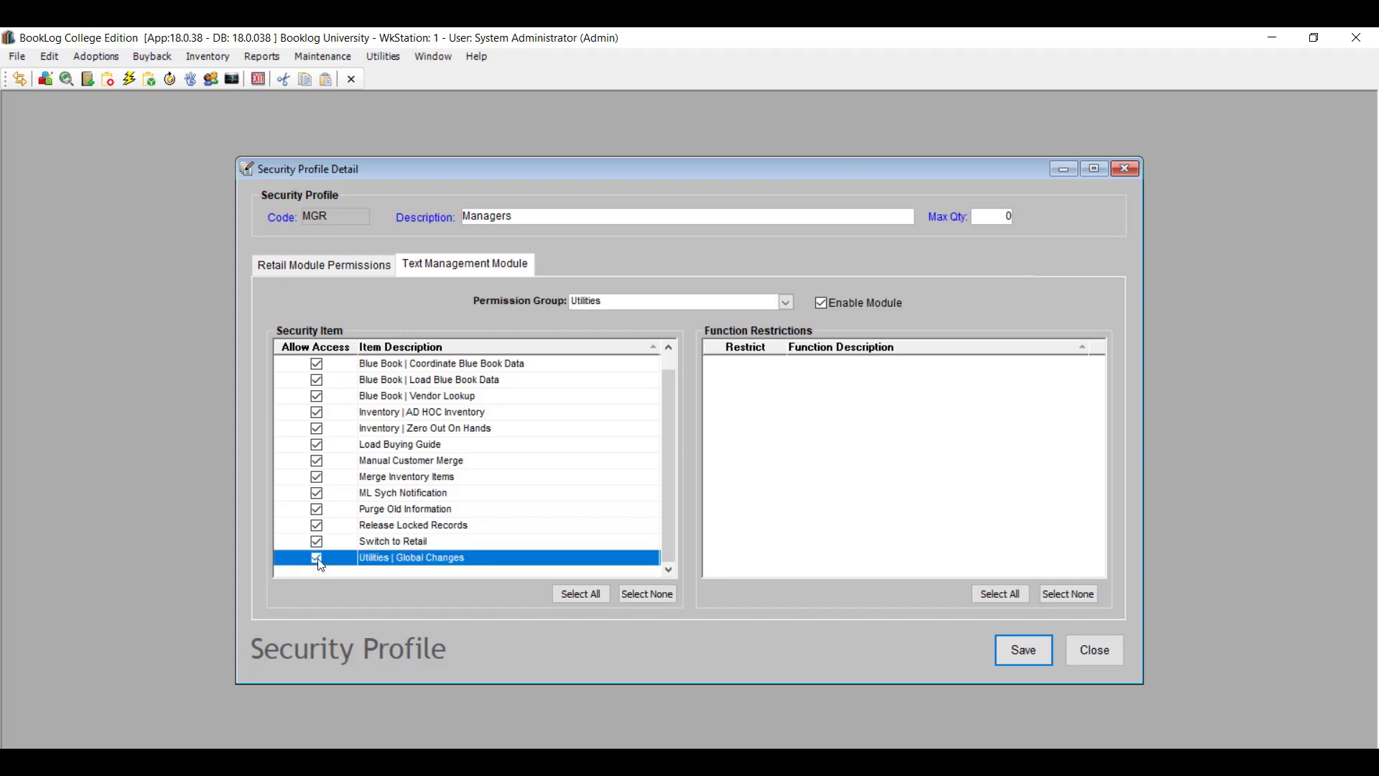